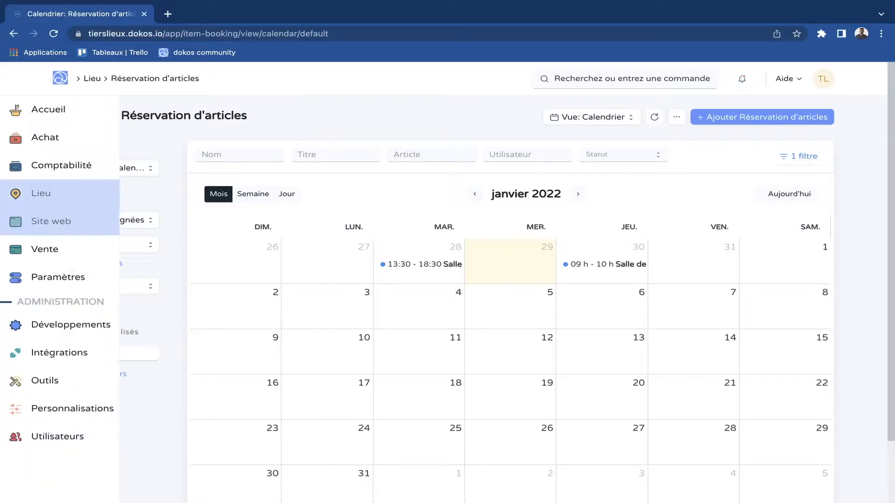
- Start a new item booking (Réservation d'articles) in the Lieu module and open its full-page form
left_click(28, 194)
scroll(327, 330, "down", 5)
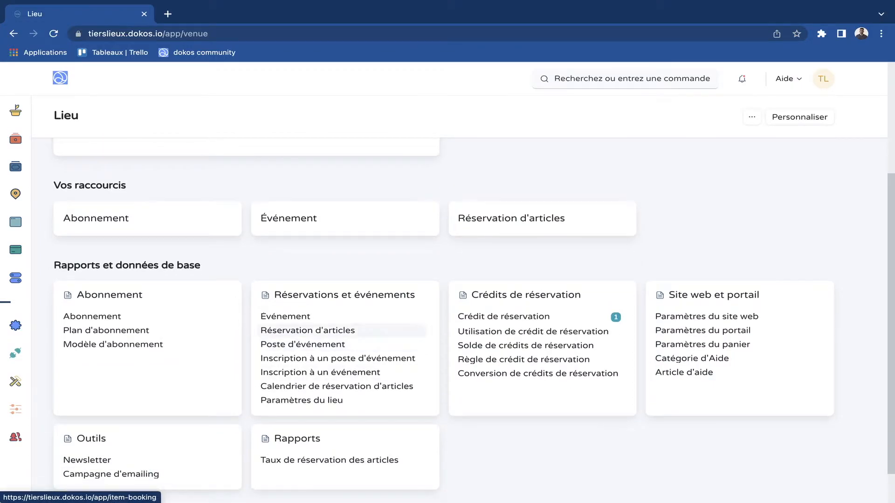
left_click(321, 330)
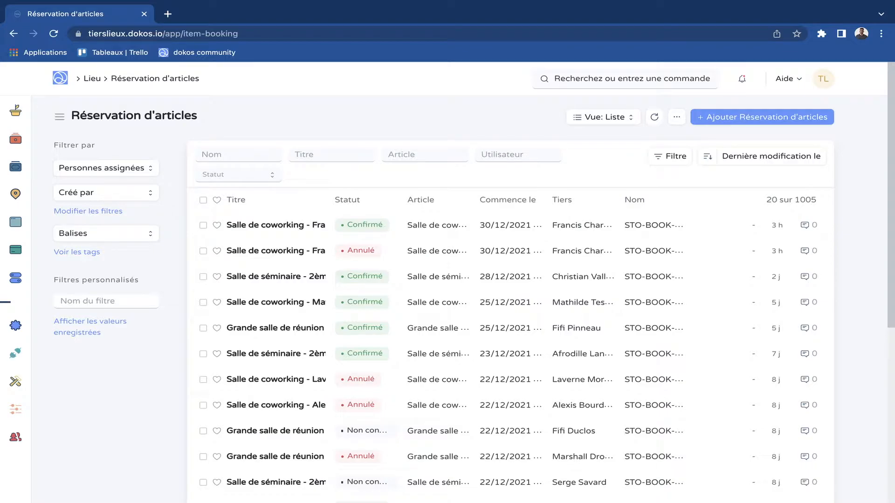
left_click(762, 117)
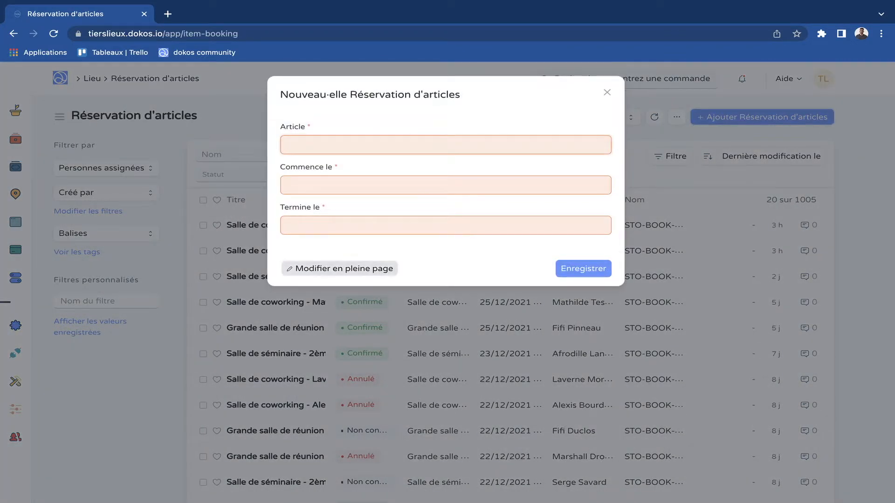
left_click(345, 268)
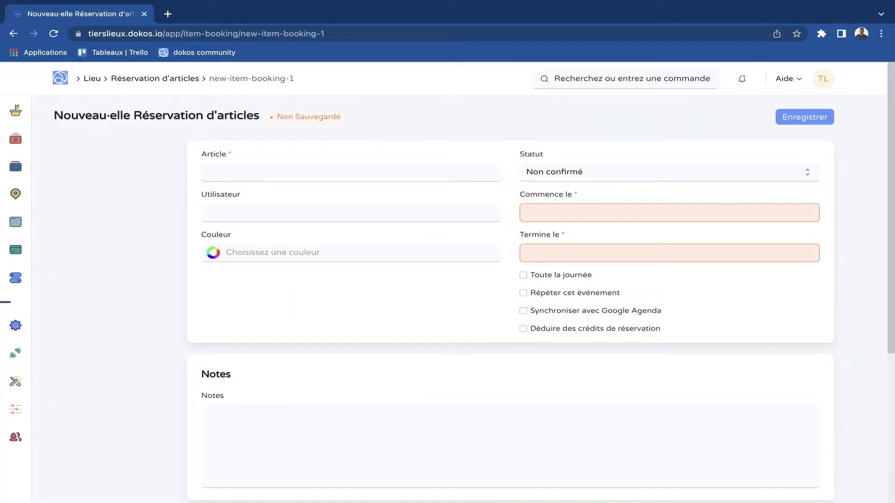
- Choose Salle de coworking as the booking's article and fill in the user's e-mail
left_click(235, 173)
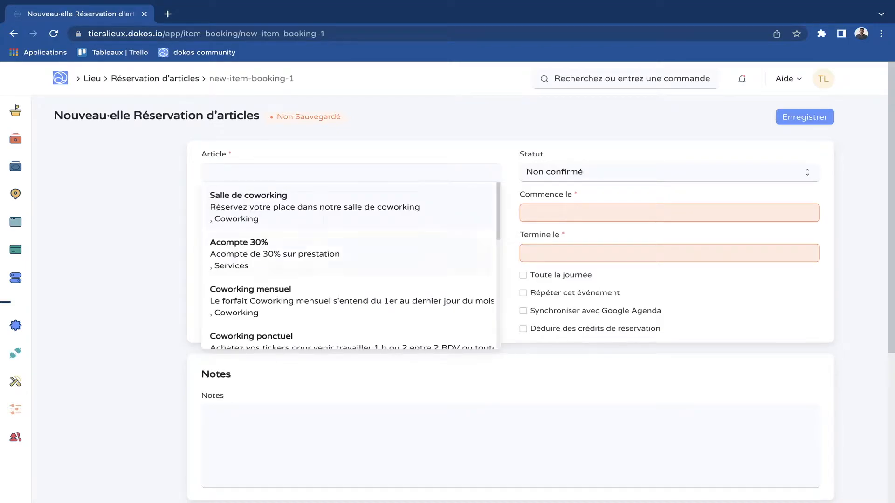
key("Return")
left_click(253, 254)
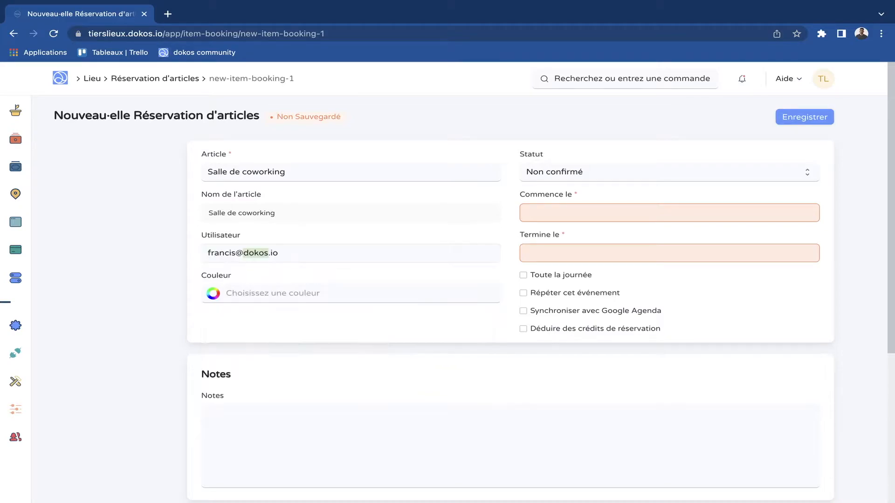
- Set the booking to start on 04/01/2022 at 13:30:00 and end on 04/01/2022 at 18:30:00
left_click(564, 213)
left_click(662, 241)
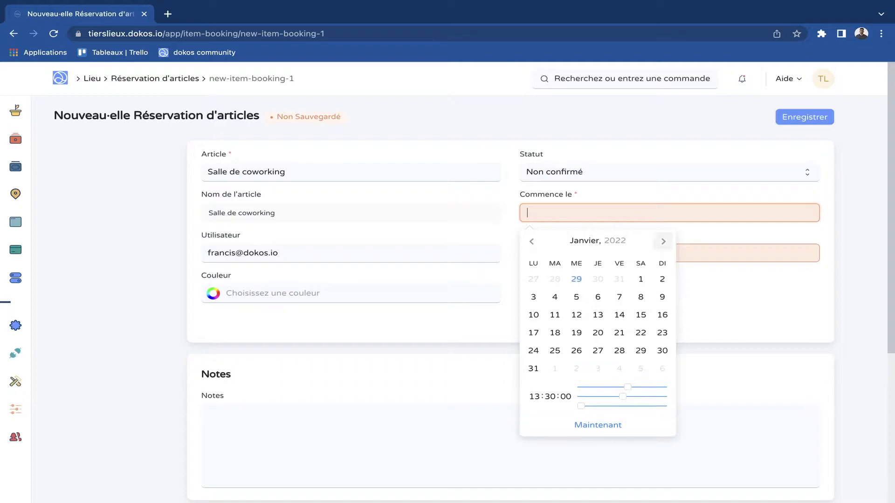
left_click(555, 297)
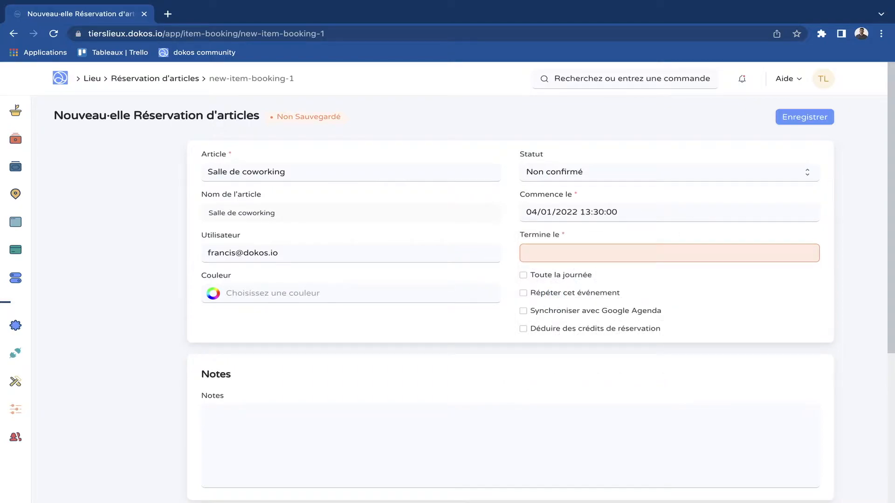
left_click(569, 253)
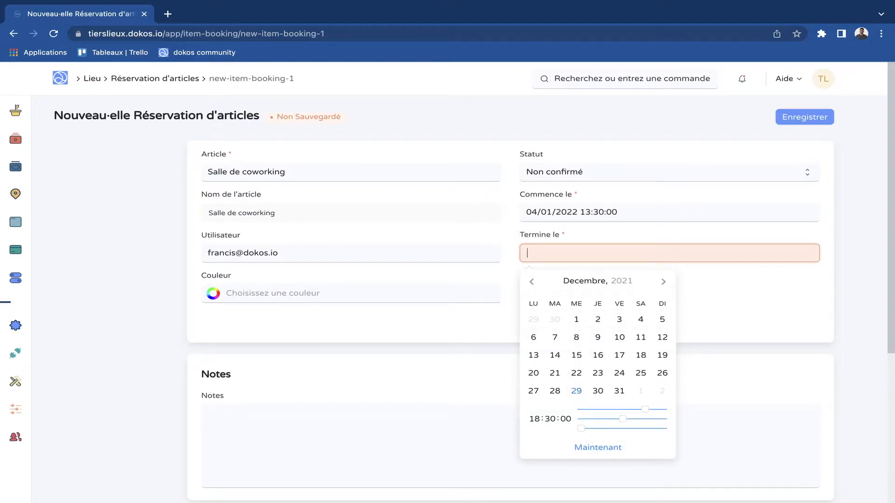
left_click(658, 283)
left_click(554, 337)
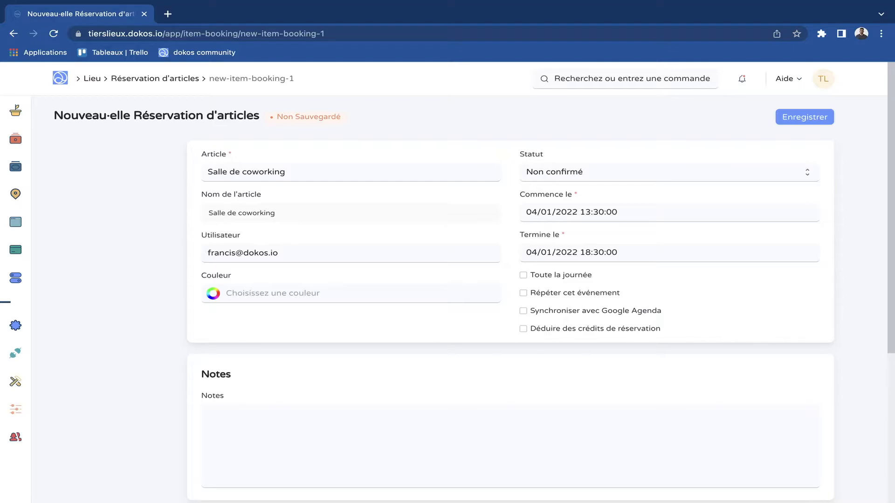
- Try out the booking's recurrence settings, including frequency and end date, and leave the event non-repeating
scroll(511, 322, "down", 1)
left_click(523, 264)
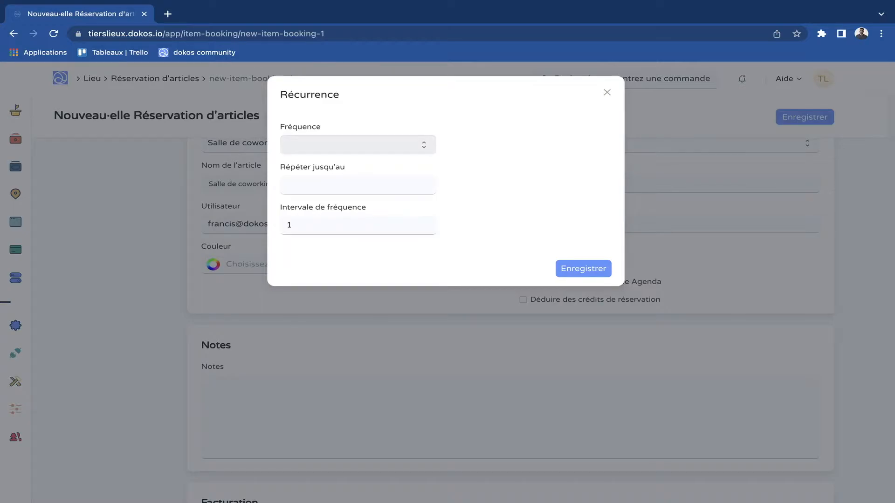
left_click(284, 145)
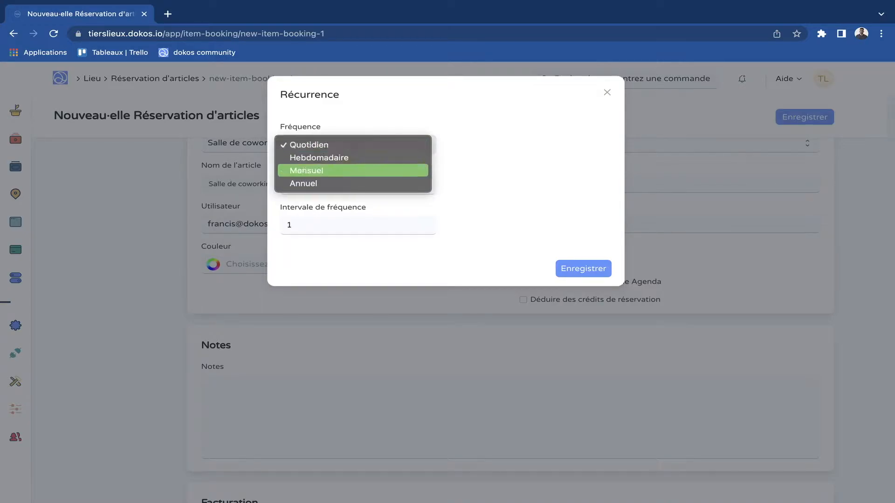
left_click(530, 157)
left_click(345, 185)
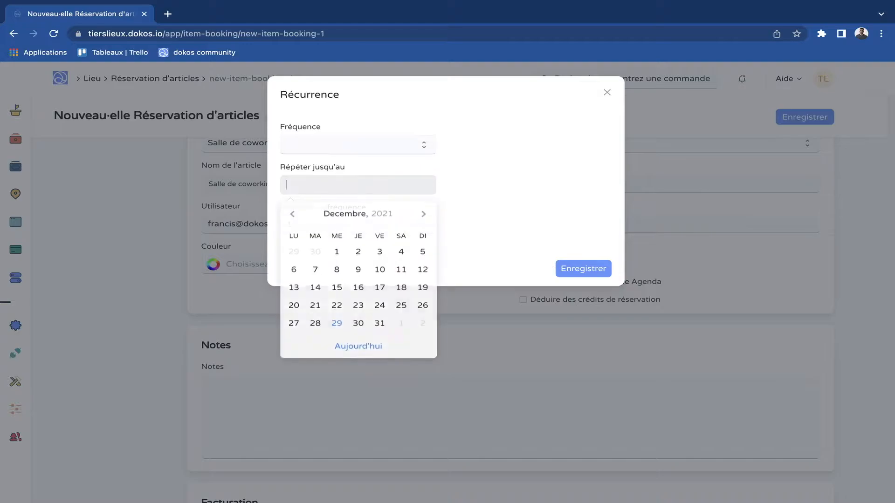
left_click(508, 201)
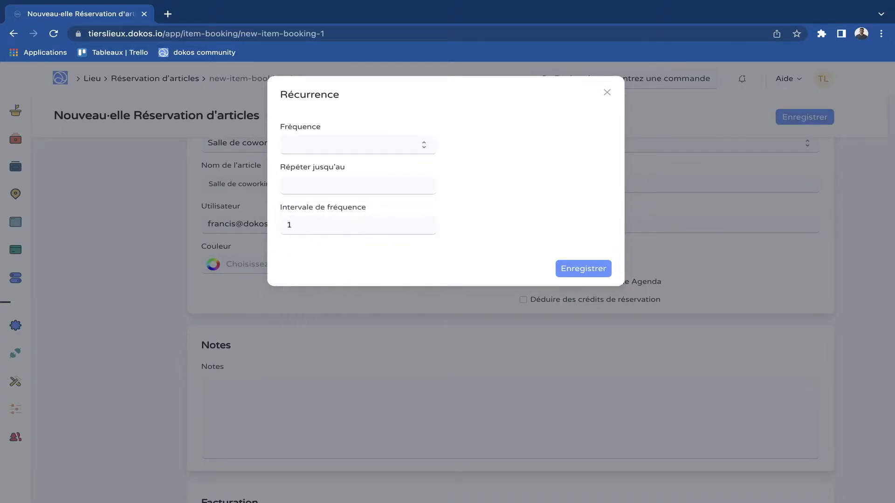
left_click(606, 92)
left_click(524, 264)
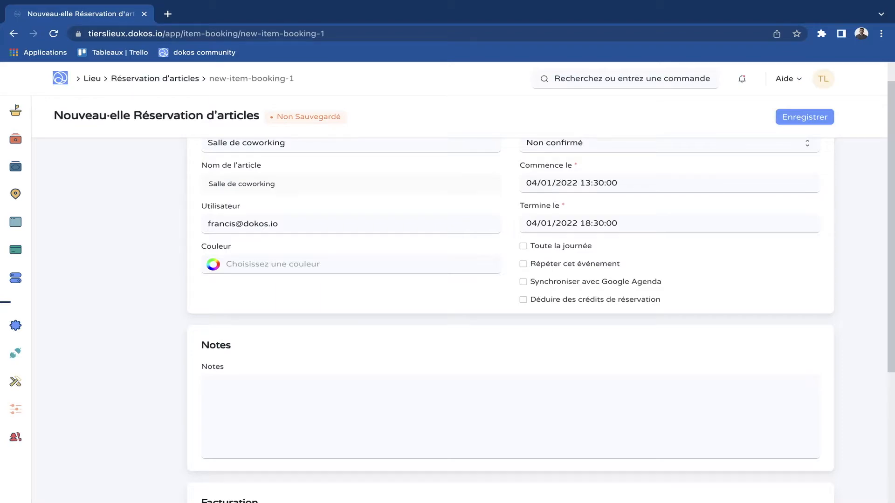
- Try the Google Agenda synchronisation option on the booking and leave it switched off
left_click(524, 282)
scroll(524, 282, "down", 1)
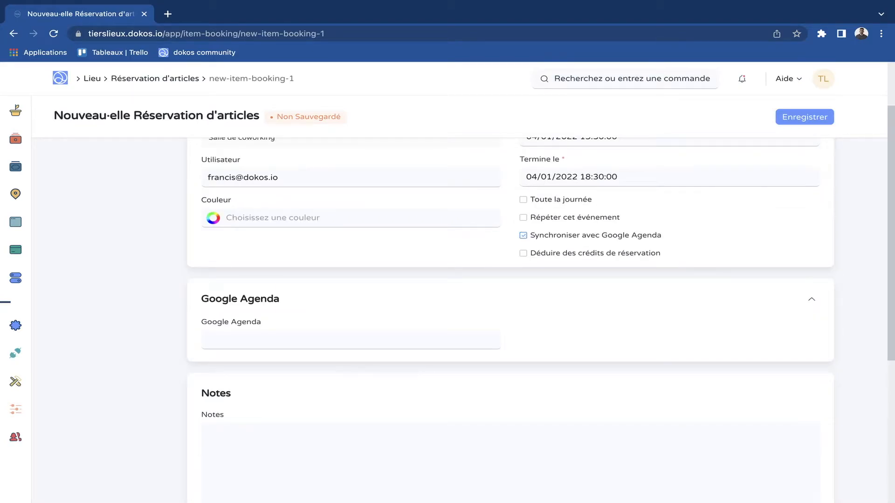
scroll(540, 265, "up", 1)
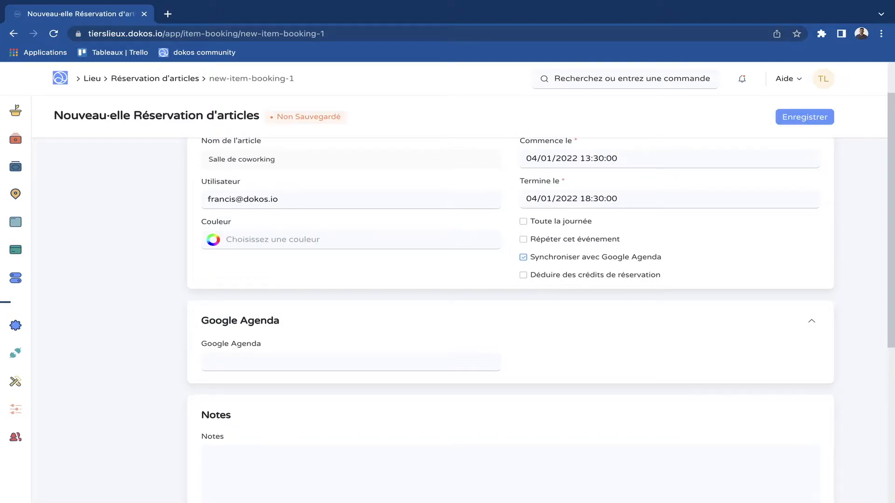
scroll(510, 322, "down", 1)
scroll(540, 265, "down", 1)
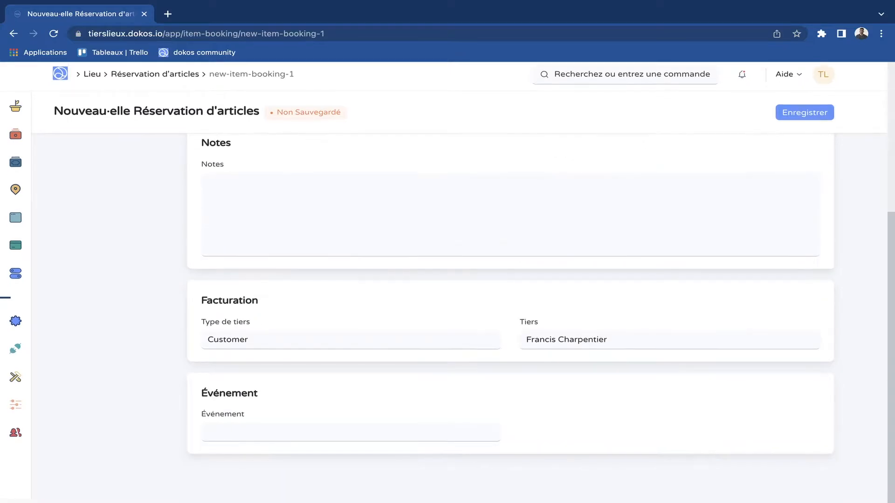
scroll(523, 297, "up", 4)
left_click(523, 297)
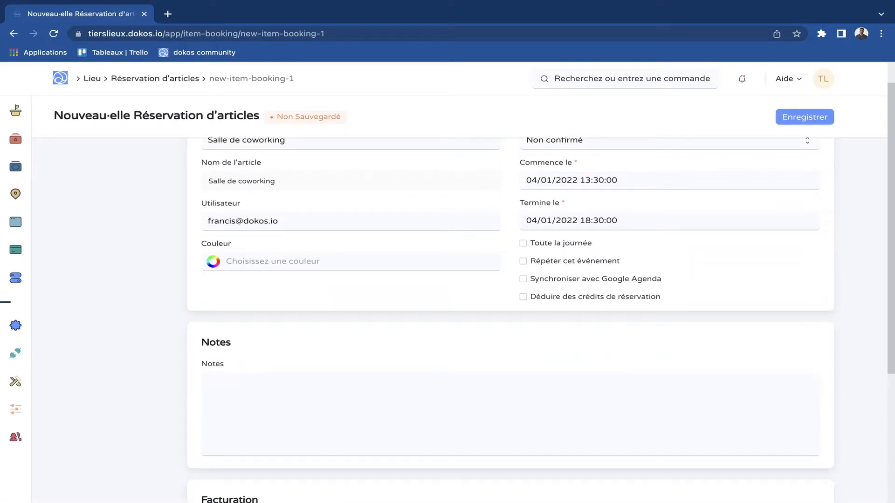
- Review the booking's notes, billing and event sections and save the booking
scroll(510, 298, "up", 2)
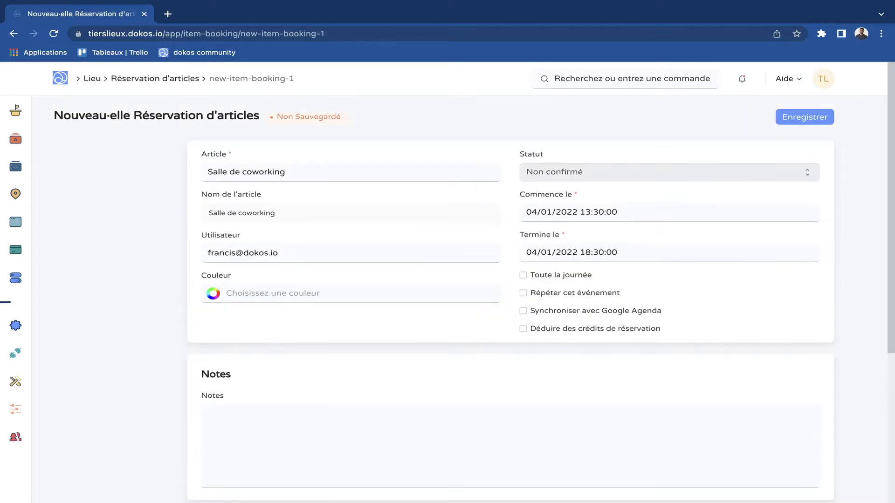
scroll(510, 298, "down", 2)
scroll(511, 298, "up", 2)
scroll(511, 322, "down", 3)
left_click(208, 291)
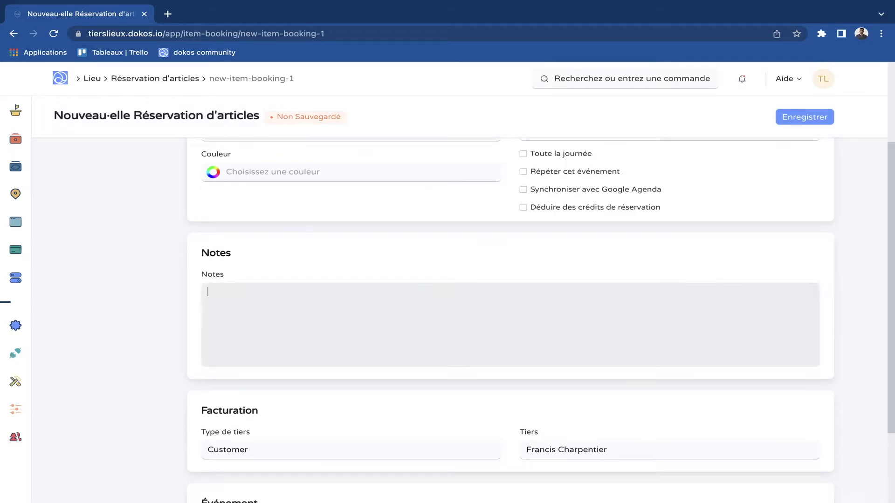
scroll(511, 322, "down", 3)
scroll(510, 322, "up", 5)
key("super+s")
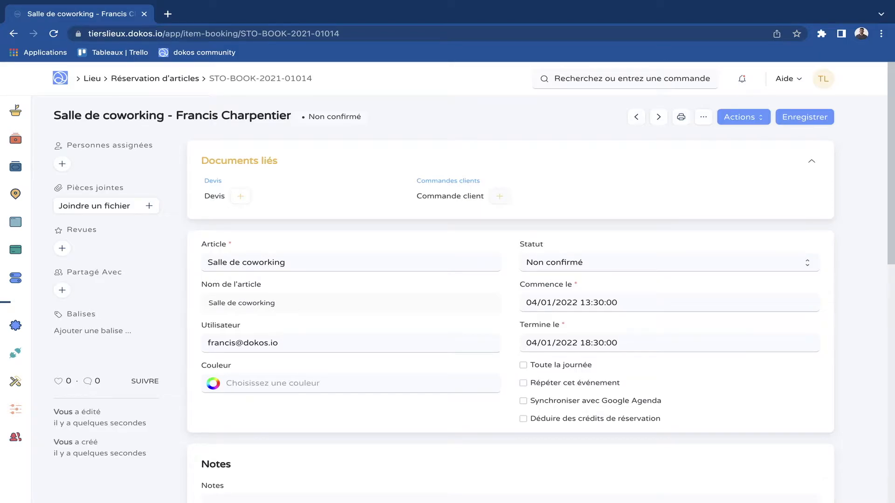
- Start a customer order from the saved booking and examine its items, totals and taxes
left_click(499, 196)
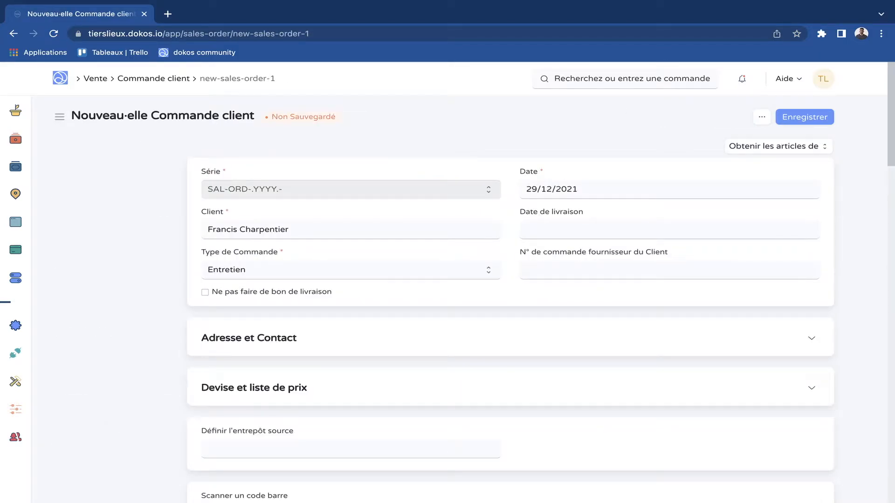
scroll(510, 326, "down", 1)
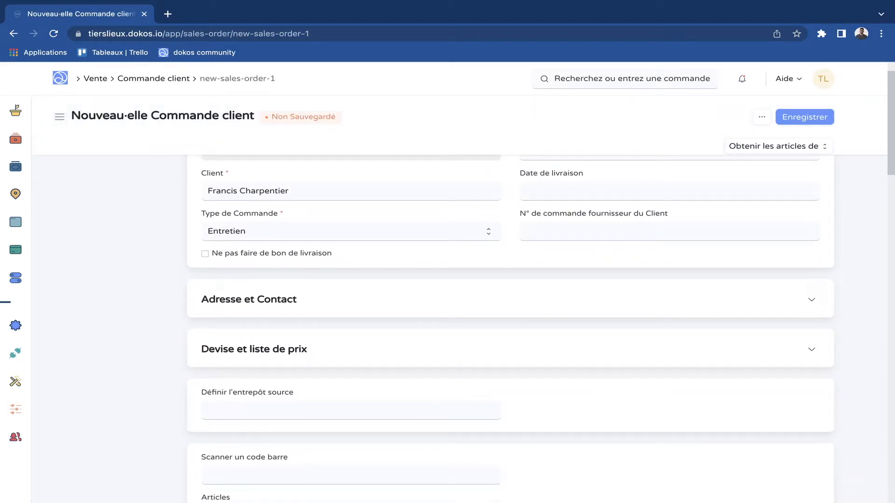
scroll(511, 327, "down", 5)
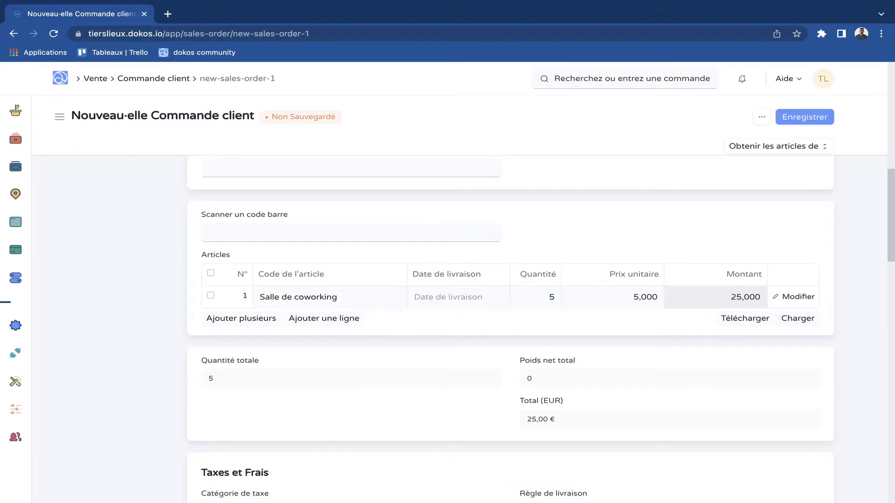
scroll(510, 326, "down", 1)
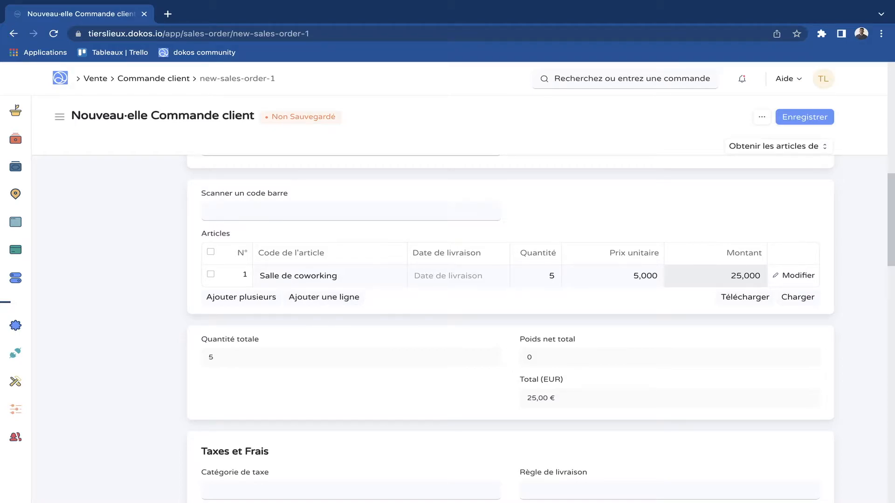
scroll(510, 326, "down", 6)
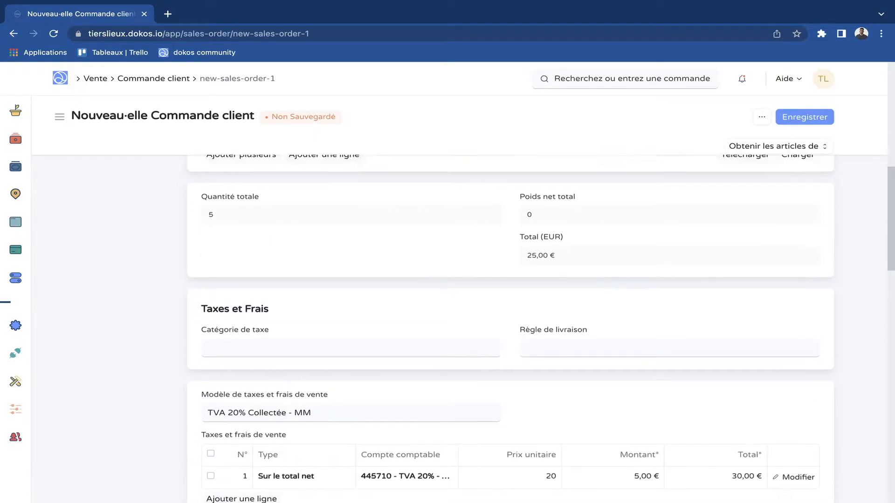
scroll(511, 326, "up", 4)
scroll(510, 327, "down", 3)
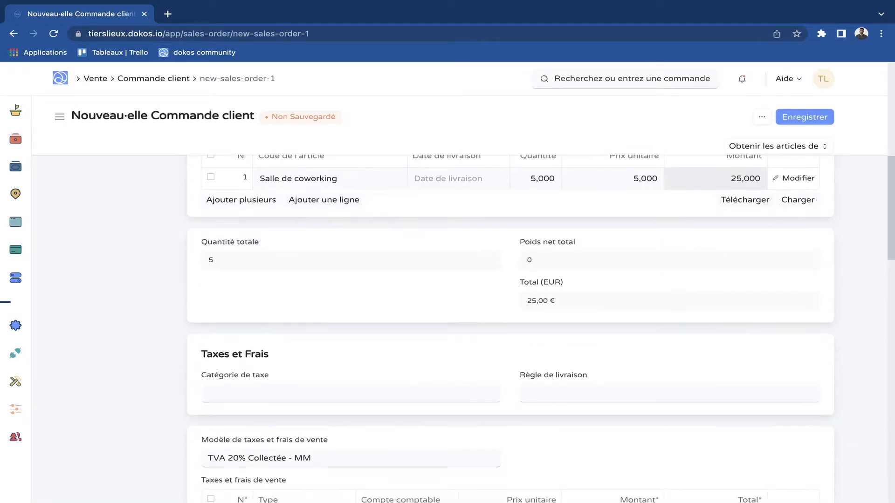
scroll(510, 326, "up", 10)
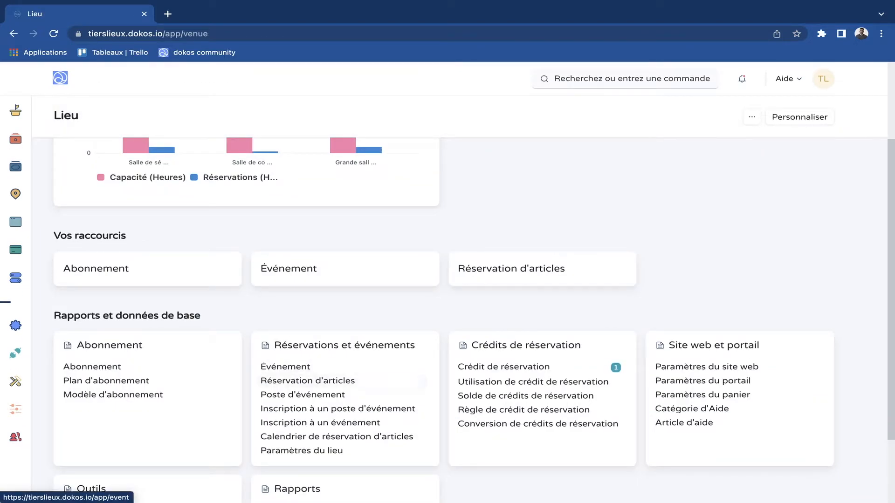
- Return to the Lieu module and open the item bookings list
mouse_move(16, 193)
scroll(447, 303, "down", 2)
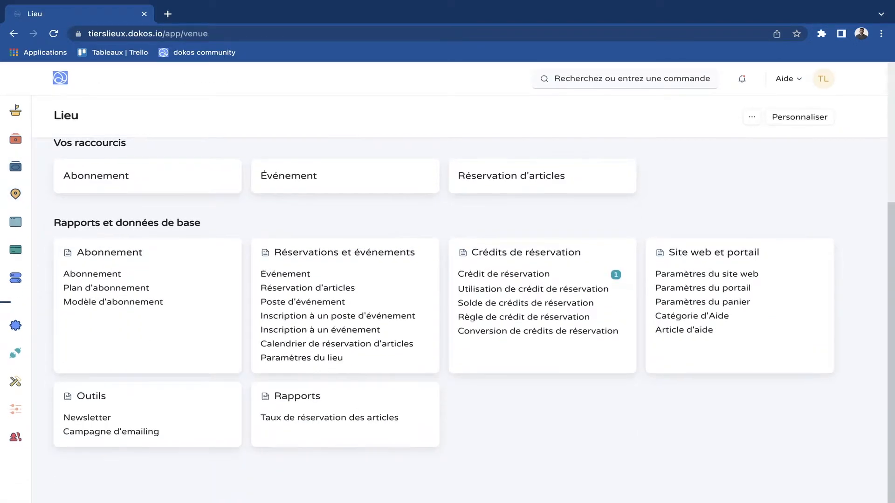
left_click(308, 288)
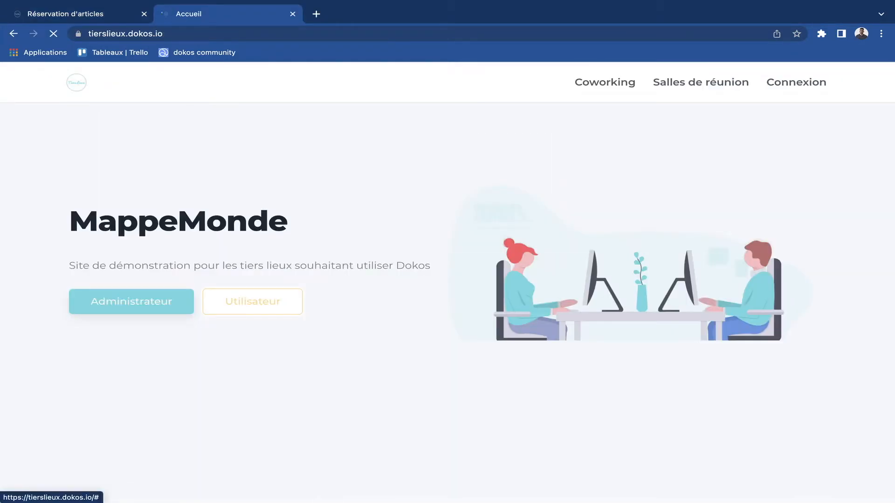
- Examine the customer's portal account page and find the 4 January 2022 Salle de coworking booking in its Réservations list
scroll(517, 280, "down", 3)
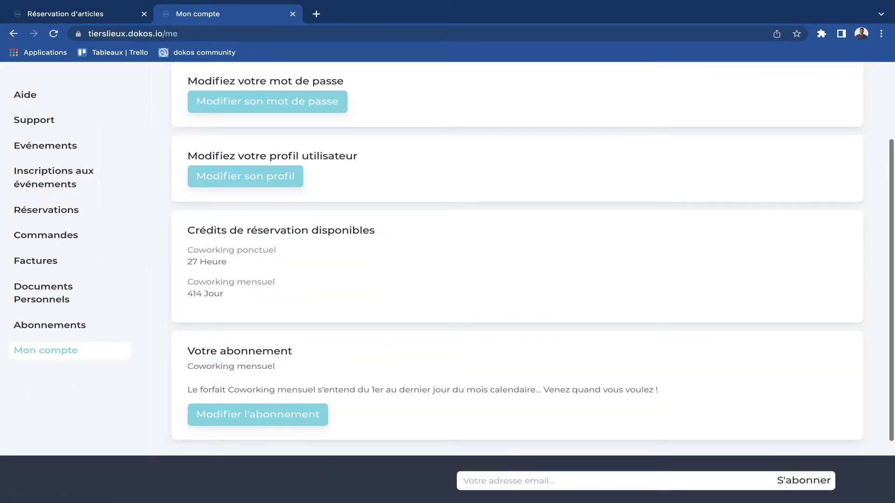
scroll(517, 279, "up", 3)
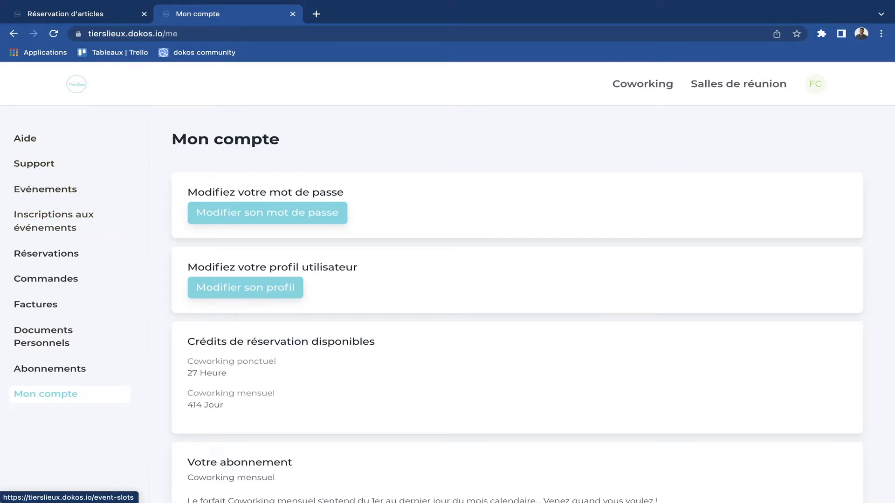
left_click(46, 253)
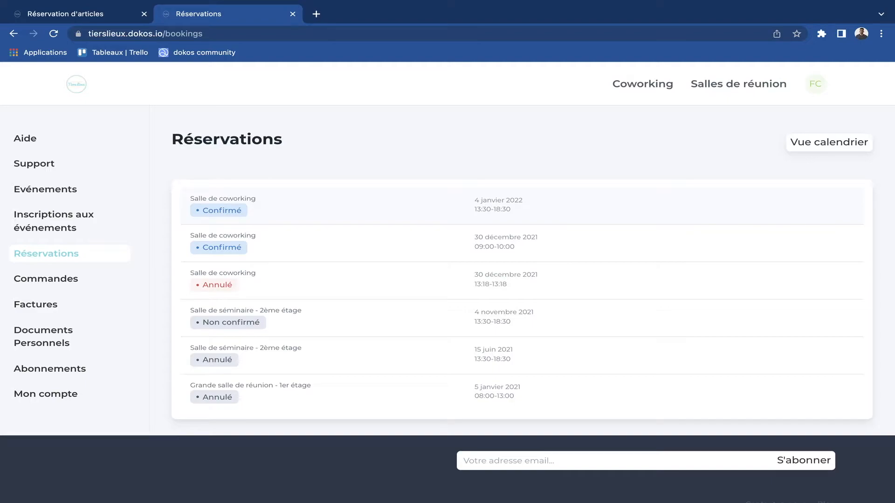
left_click_drag(195, 204, 363, 204)
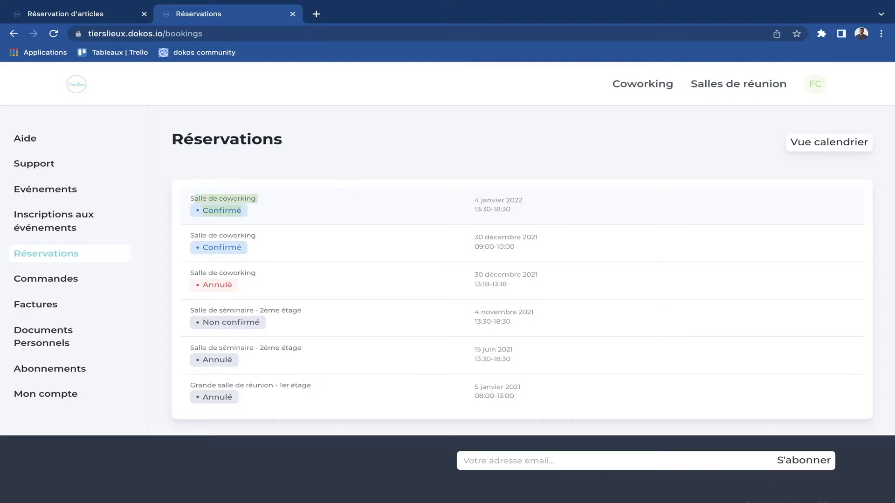
- Open the 30,00 € Salle de coworking order from the customer's Commandes list and examine its items, totals and payment option
left_click(287, 204)
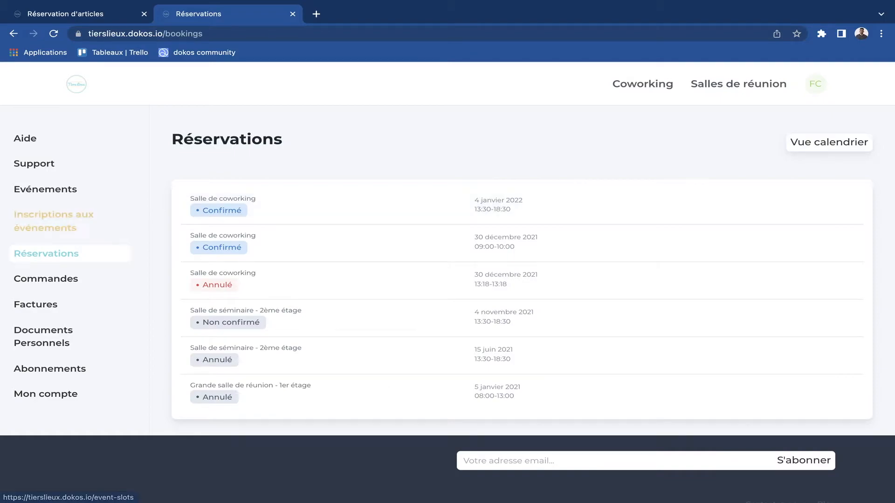
left_click(46, 279)
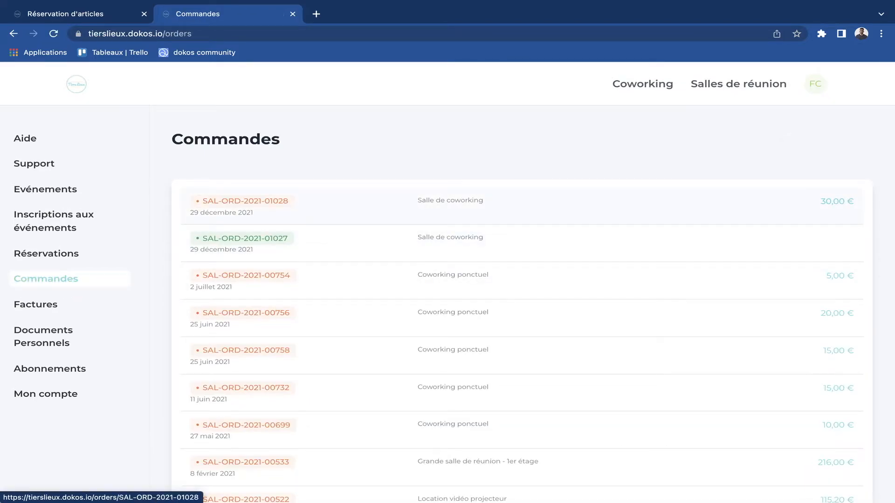
left_click(245, 203)
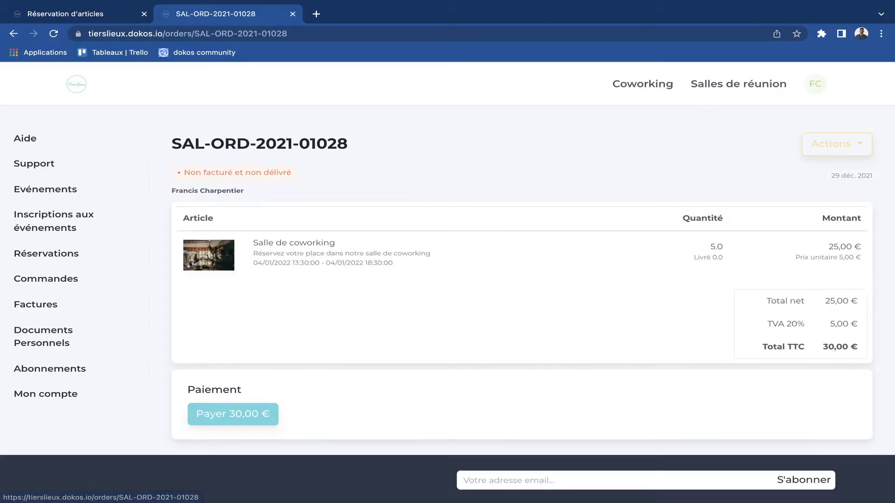
scroll(298, 261, "down", 1)
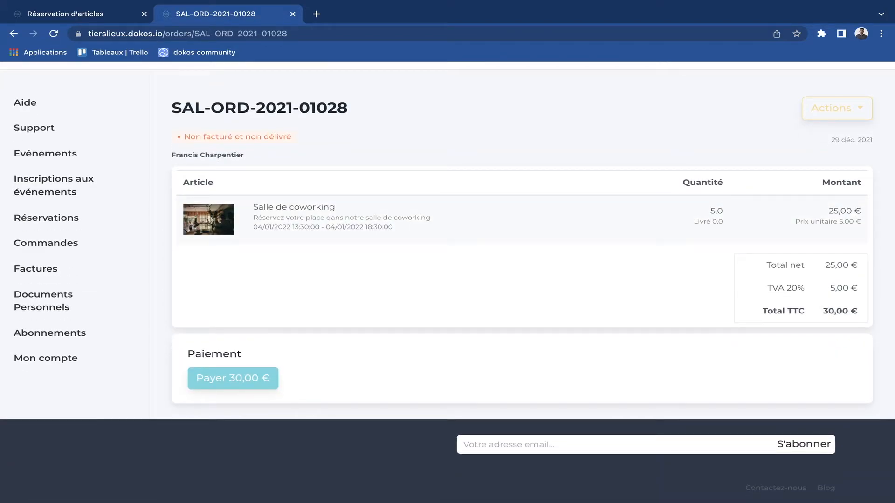
scroll(448, 280, "down", 1)
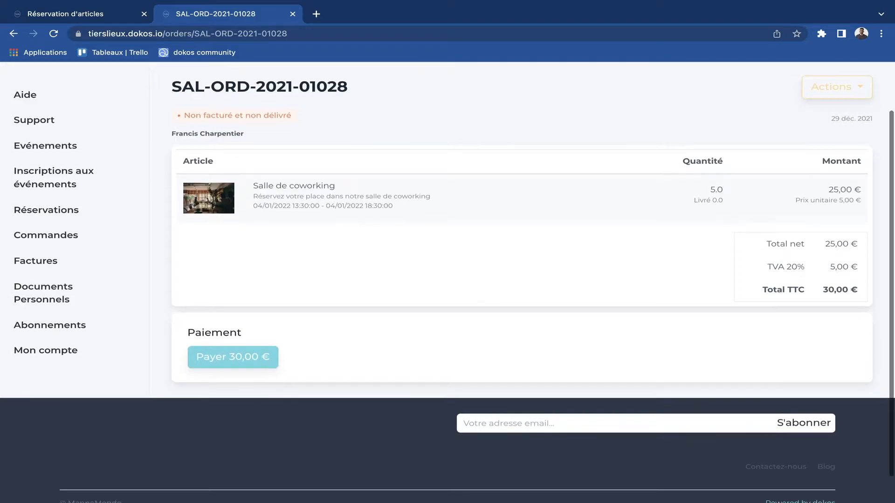
scroll(448, 233, "up", 1)
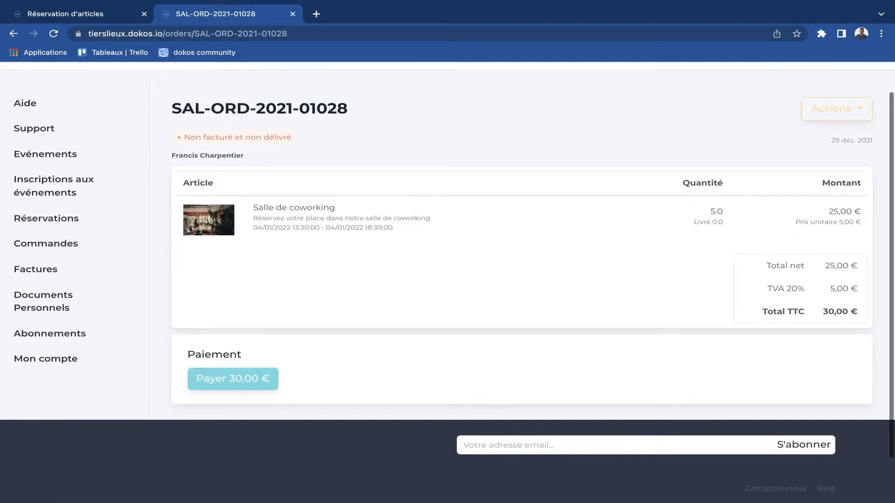
scroll(448, 233, "up", 1)
scroll(448, 233, "down", 1)
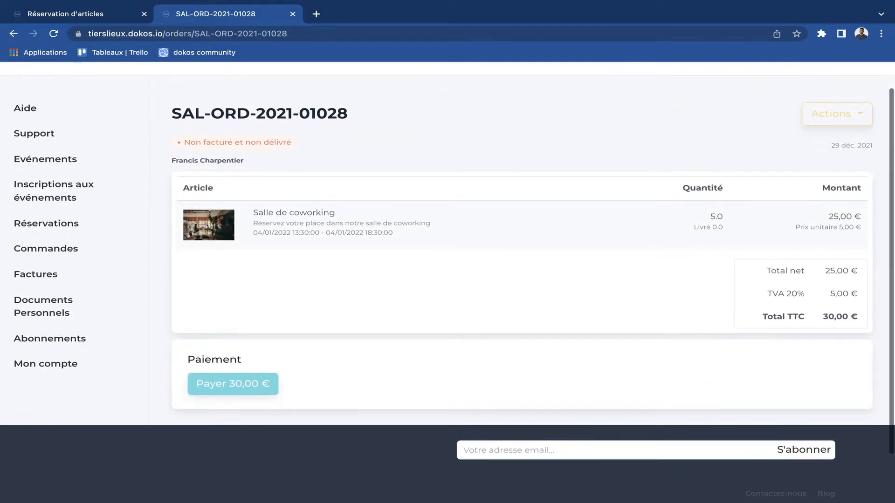
left_click(233, 379)
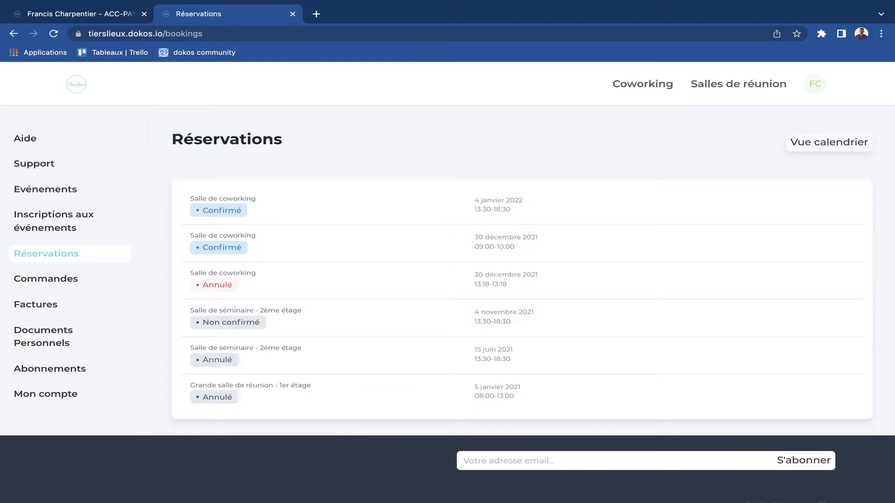
- Display the customer's Réservations as a monthly calendar for January 2022
left_click(829, 143)
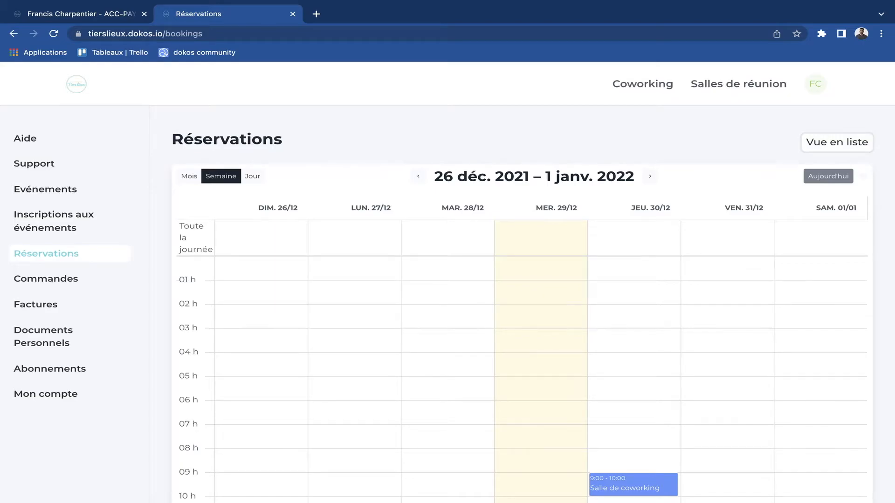
scroll(520, 326, "down", 2)
scroll(520, 326, "up", 1)
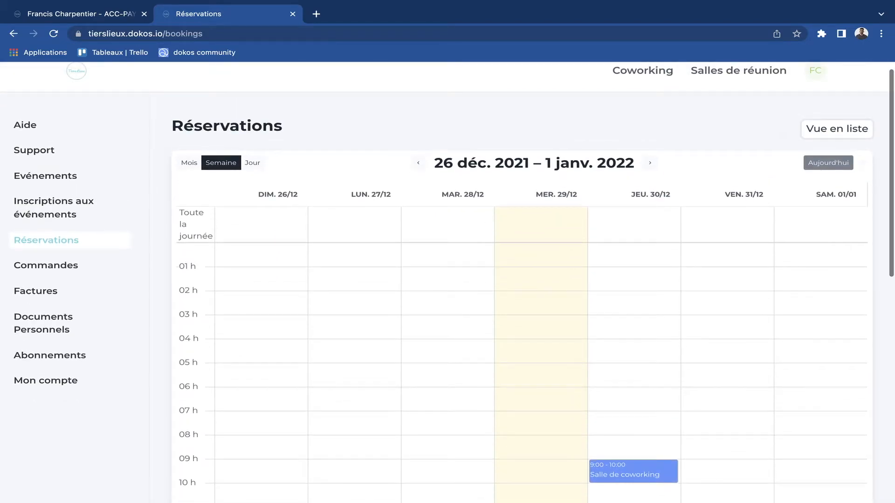
left_click(189, 163)
scroll(189, 162, "down", 1)
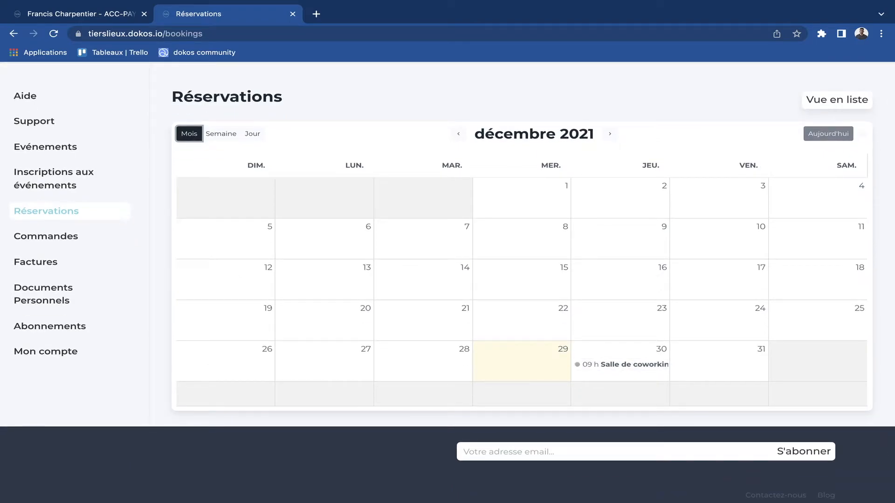
left_click(610, 134)
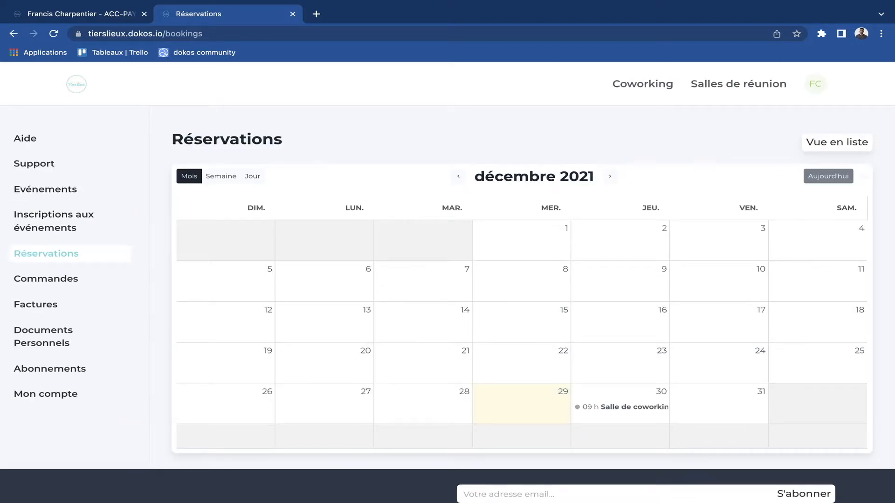
left_click(610, 176)
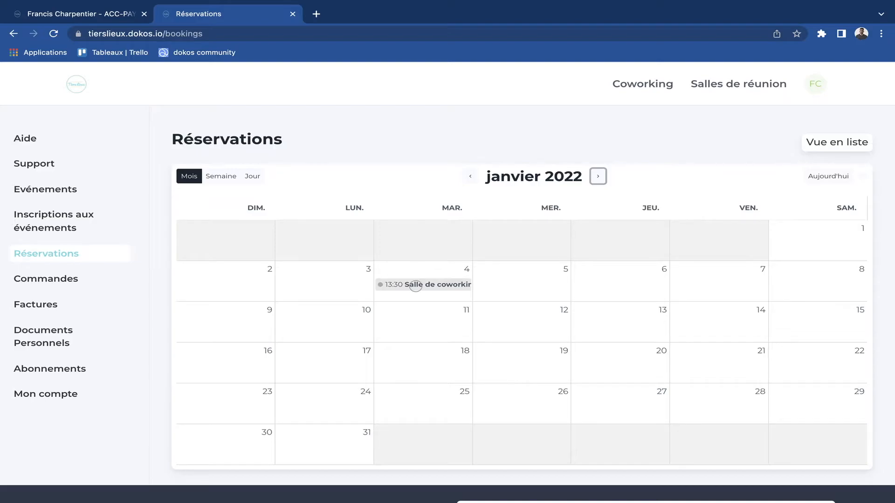
- Examine the cancellation option of the 4 January Salle de coworking booking and dismiss it without cancelling
left_click(424, 285)
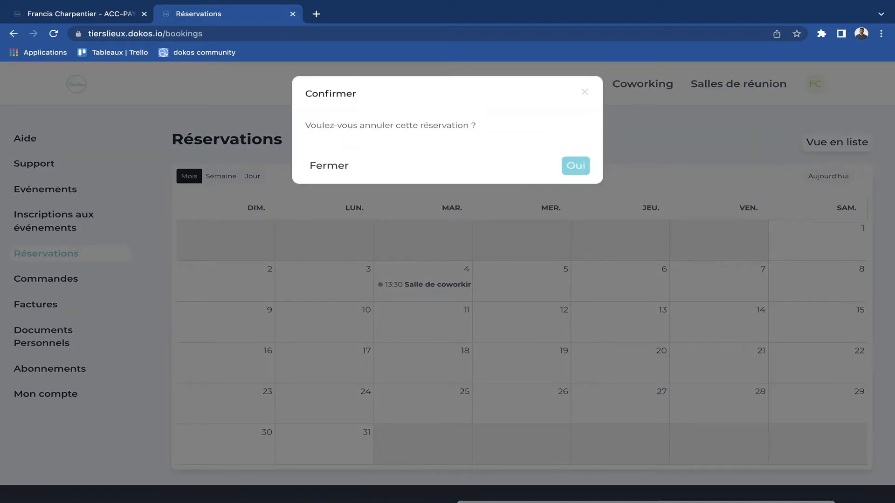
double_click(261, 140)
left_click(261, 140)
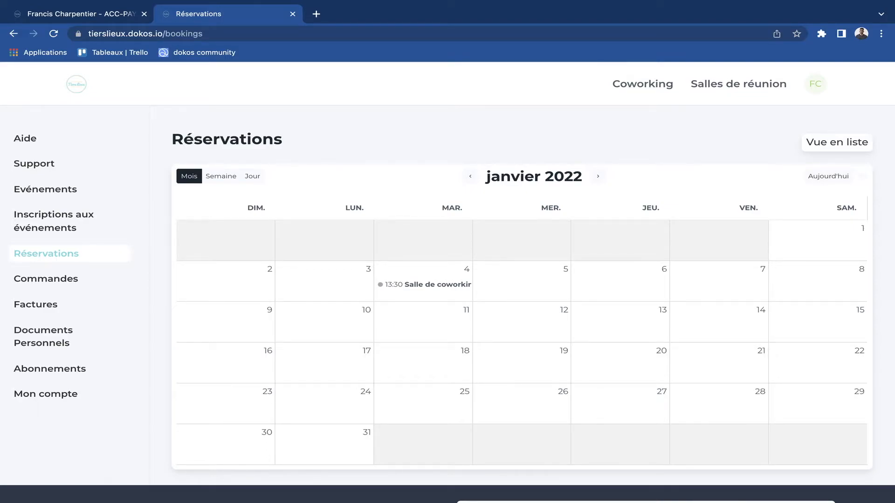
- Open the Grande salle de réunion - 1er étage page under Salles de réunion and display its available slots
left_click(738, 84)
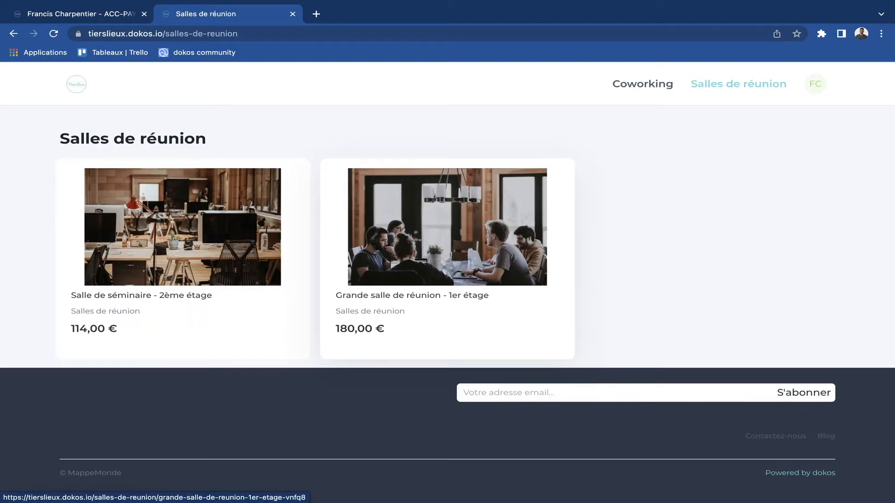
left_click(447, 233)
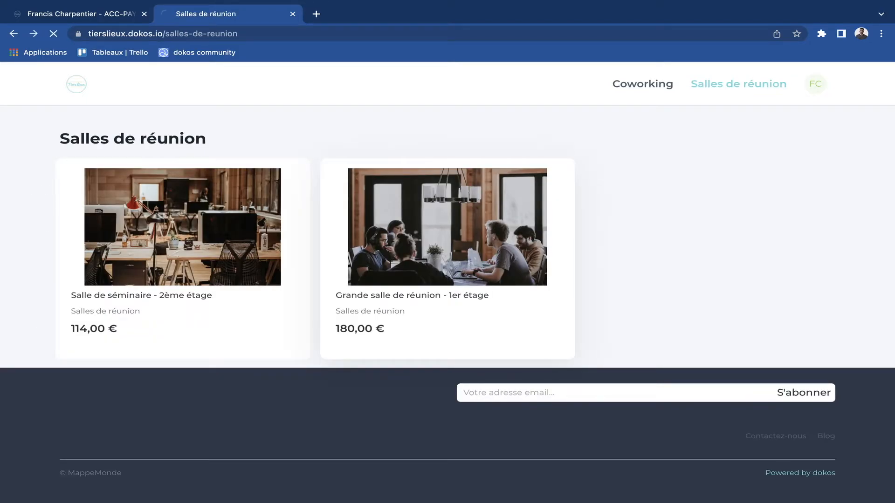
scroll(439, 217, "left", 5)
left_click(439, 217)
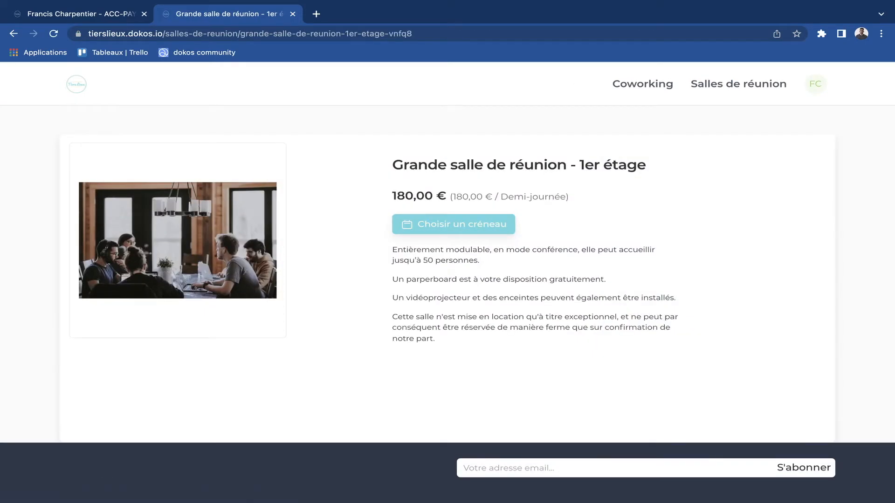
left_click(431, 225)
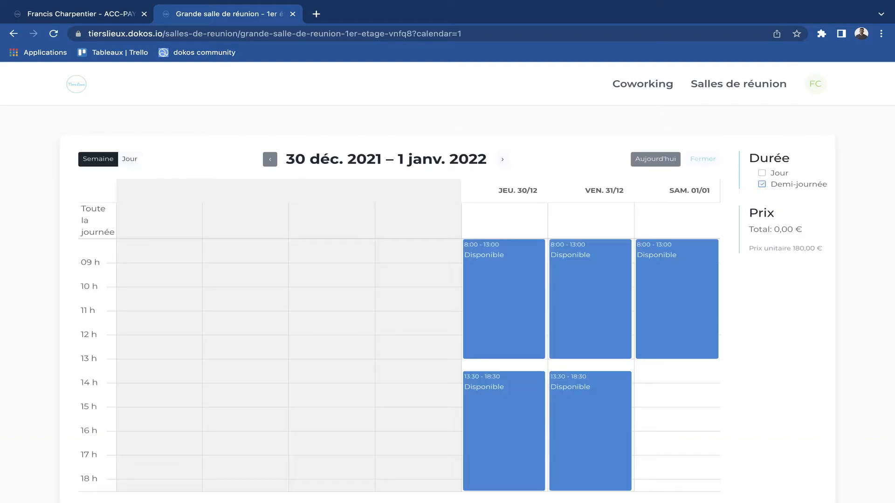
- Compare the Grande salle's available slots and unit price for the Jour and Demi-journée durations, ending on Demi-journée
scroll(448, 289, "down", 1)
right_click(662, 291)
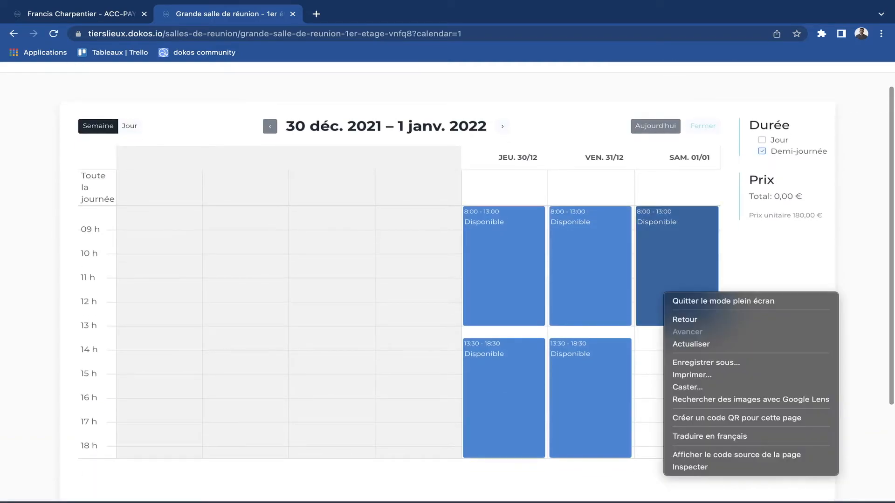
key("Escape")
scroll(662, 291, "up", 1)
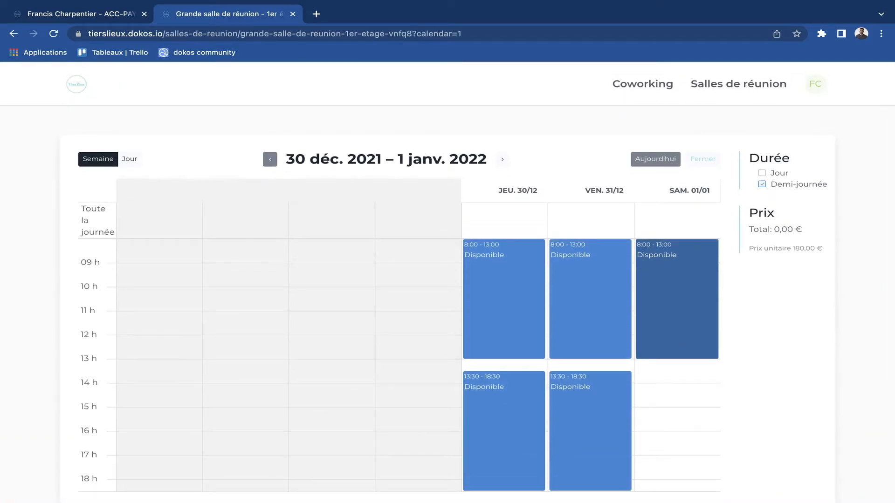
left_click(773, 174)
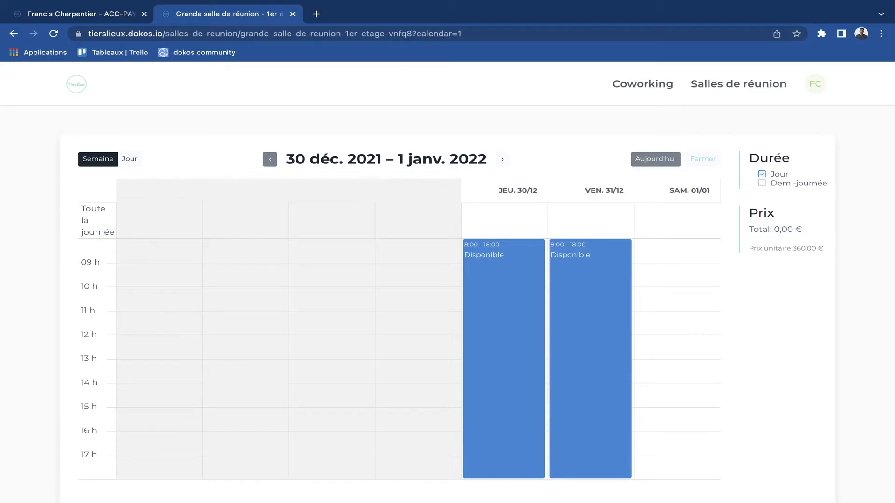
left_click(763, 183)
scroll(447, 285, "down", 1)
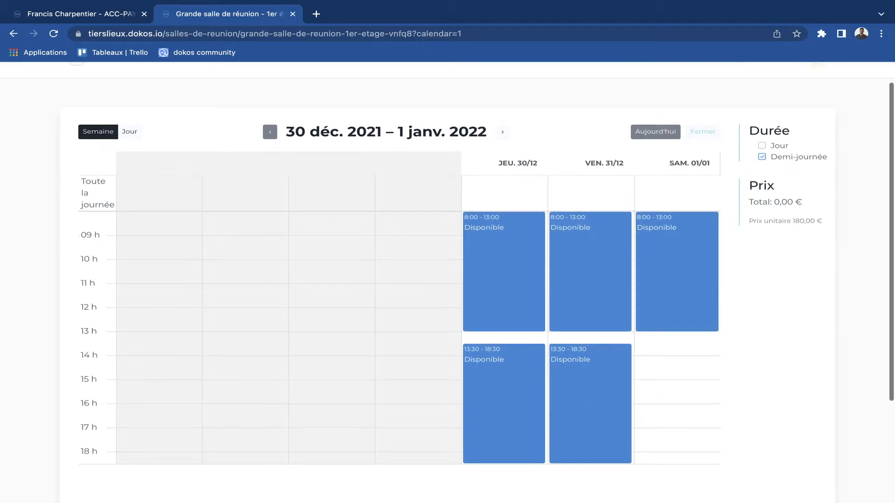
- Book the Grande salle de réunion for Wednesday 5 January 2022, 8:00 - 13:00, and place the order
left_click(502, 132)
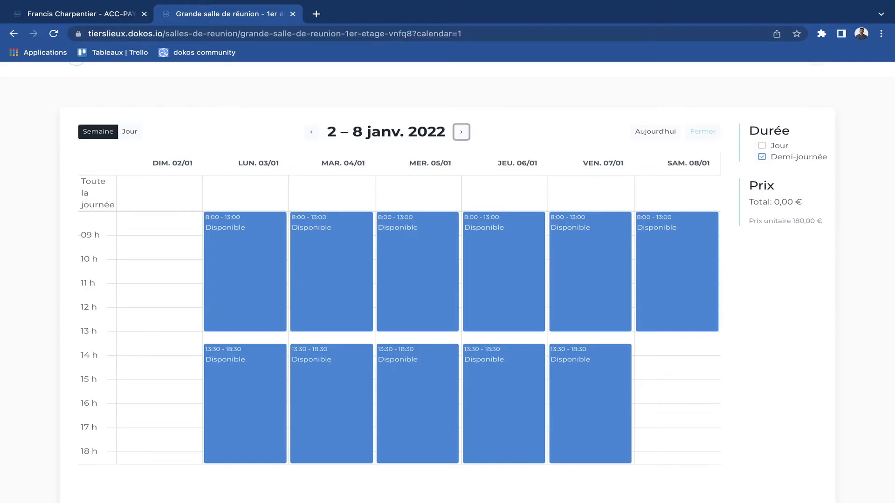
left_click(418, 271)
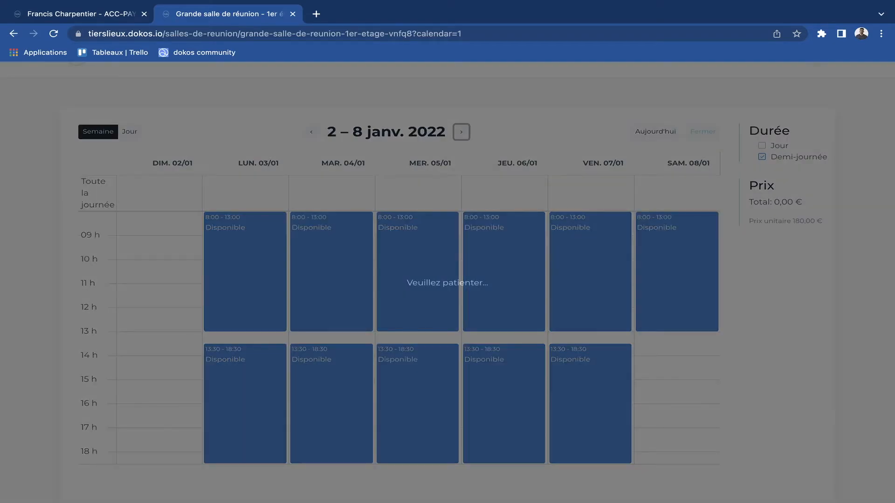
left_click(753, 310)
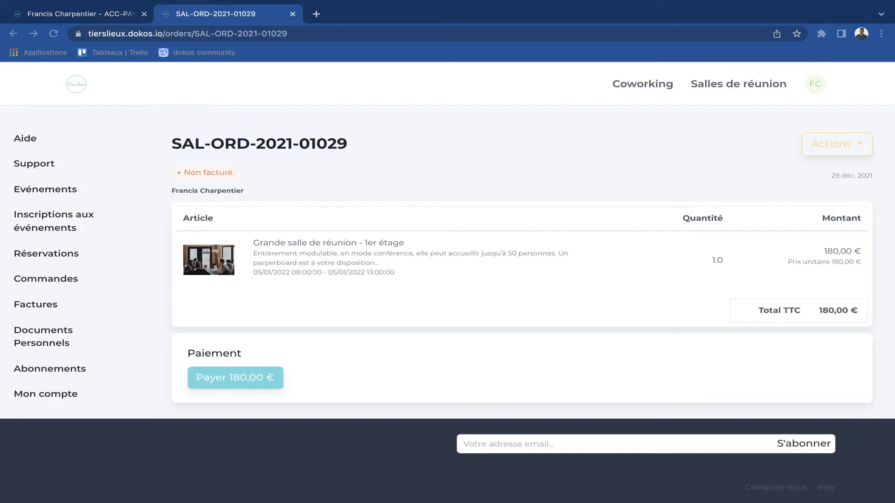
- Pay the 180,00 € meeting room order by card and complete the 3D Secure test authentication
left_click(300, 313)
left_click(236, 377)
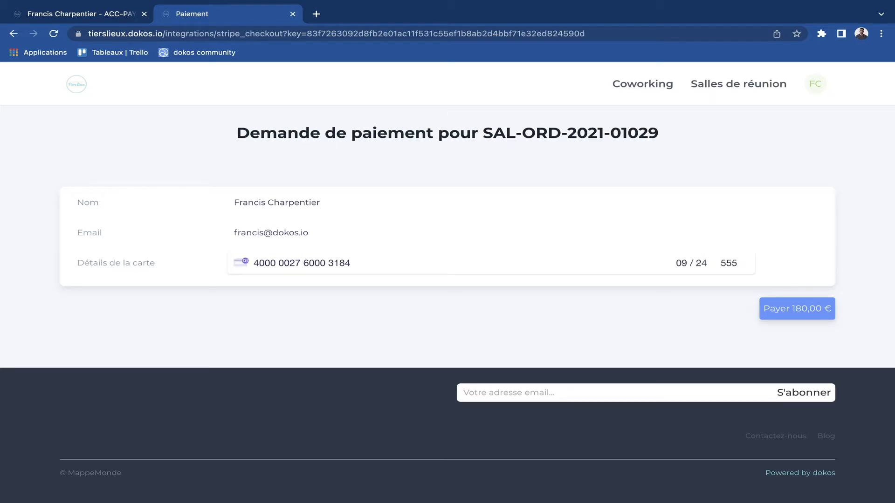
left_click(797, 308)
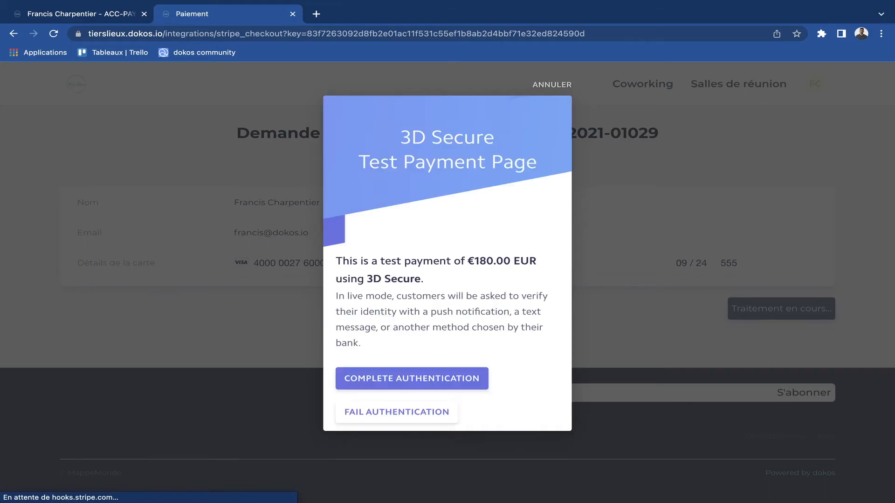
left_click(413, 378)
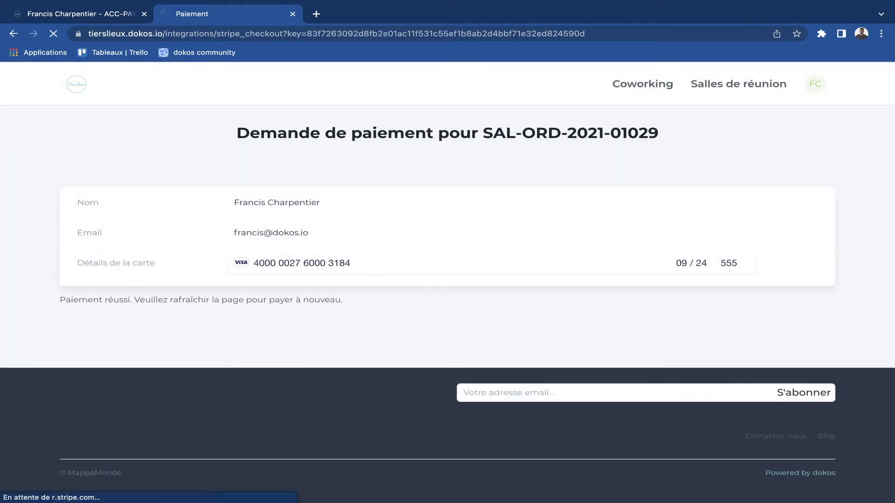
left_click(357, 244)
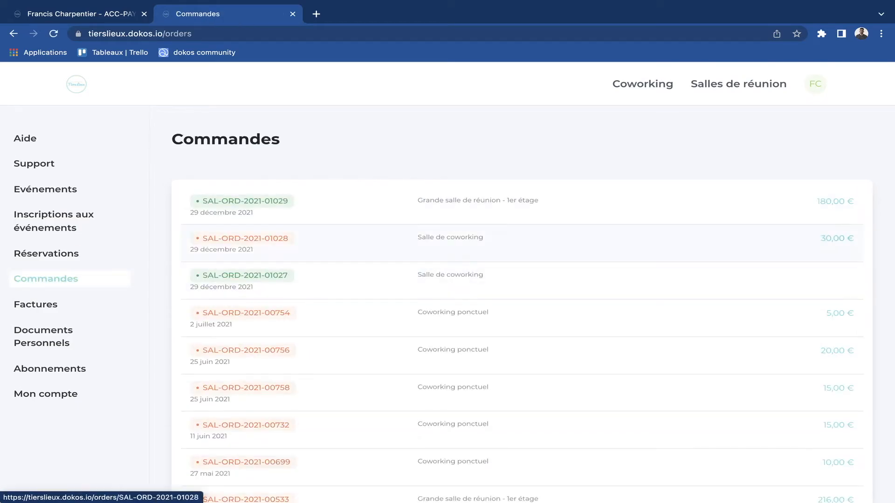
- Examine the paid Grande salle order, then find its booking in the Réservations list and in the 2 – 8 January 2022 calendar week
left_click(245, 202)
scroll(448, 282, "down", 1)
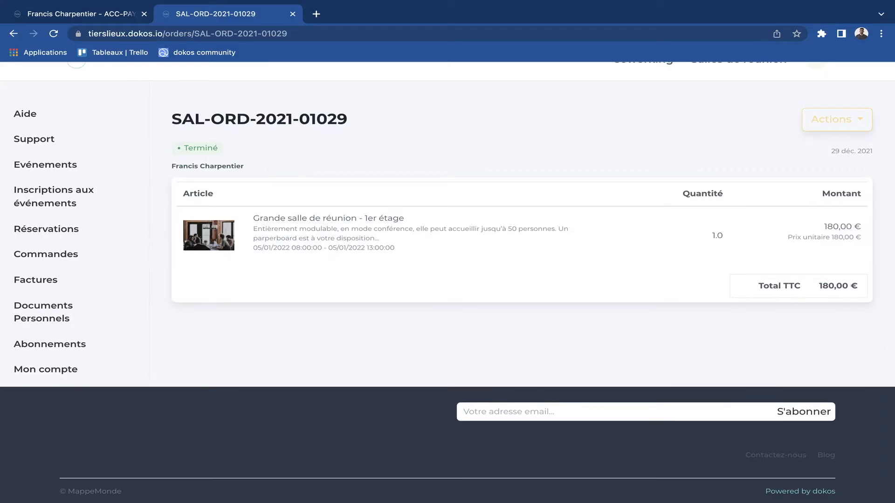
left_click(46, 229)
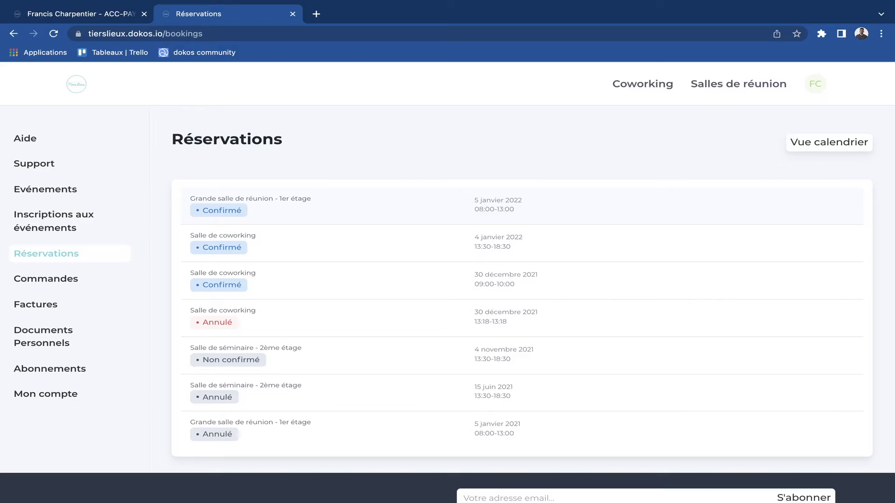
left_click(833, 143)
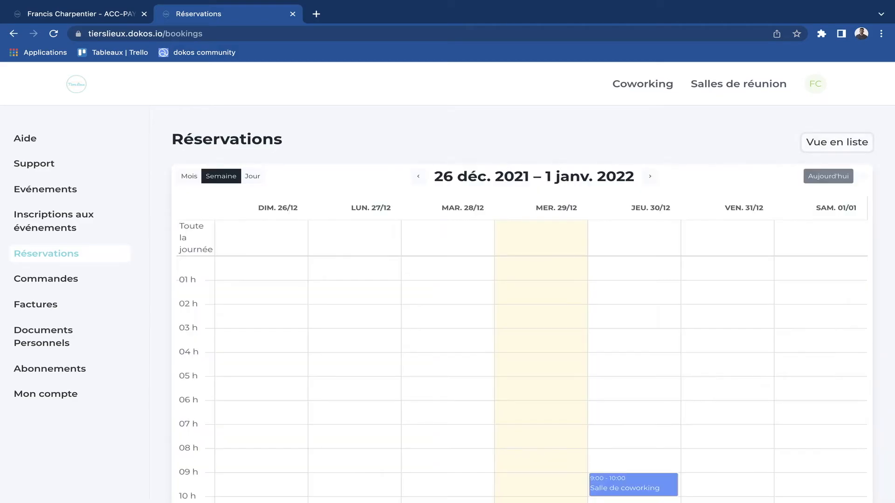
left_click(650, 177)
scroll(519, 326, "down", 3)
scroll(520, 326, "up", 3)
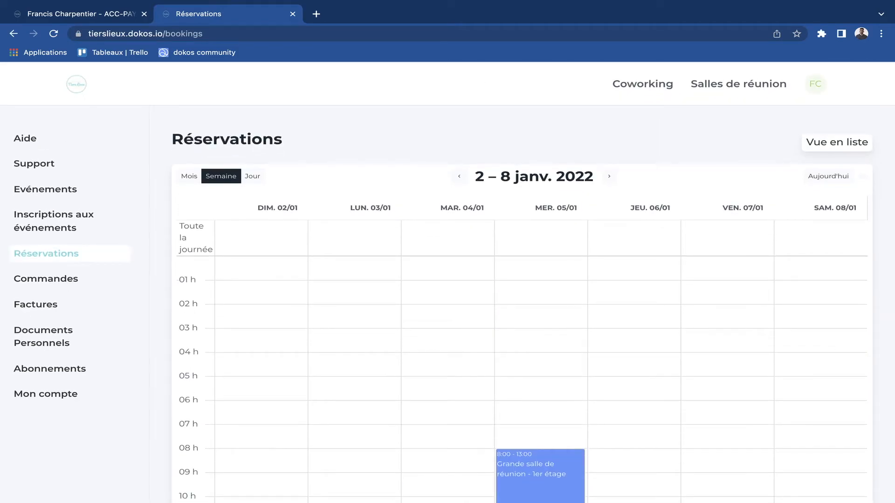
- Switch from the customer portal to the back-office tab and return to the Lieu module
left_click(104, 14)
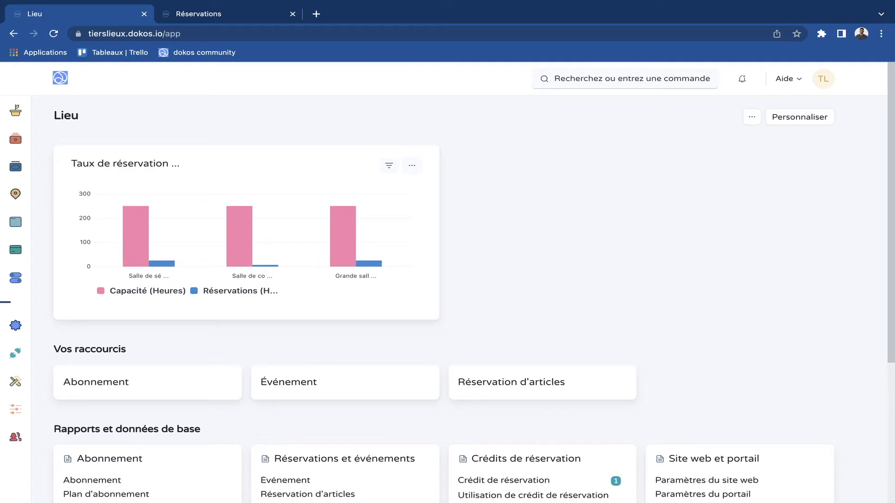
- Go to the Vente module and view the Commande client list to check the latest orders
scroll(466, 299, "down", 1)
mouse_move(16, 193)
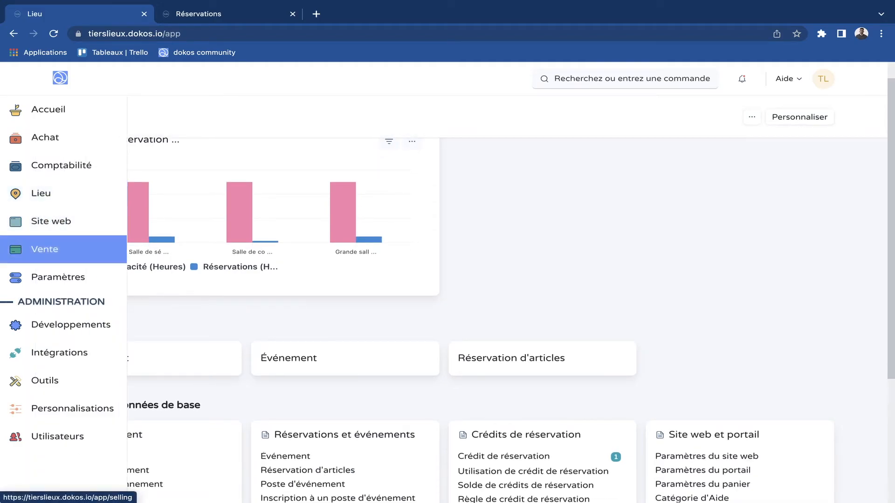
left_click(44, 249)
scroll(461, 303, "down", 2)
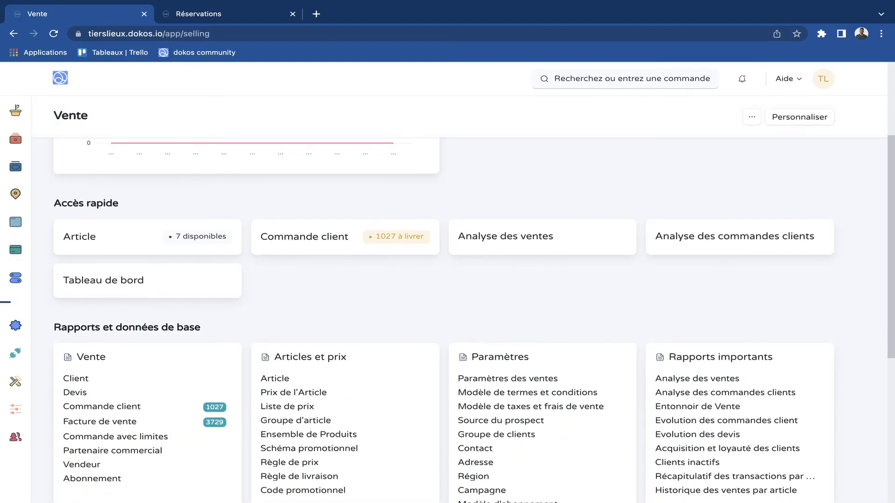
scroll(448, 303, "down", 1)
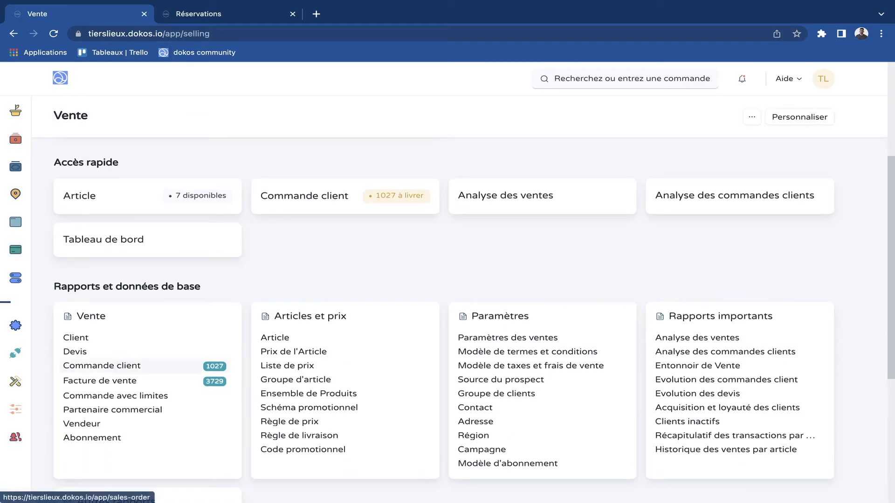
left_click(102, 366)
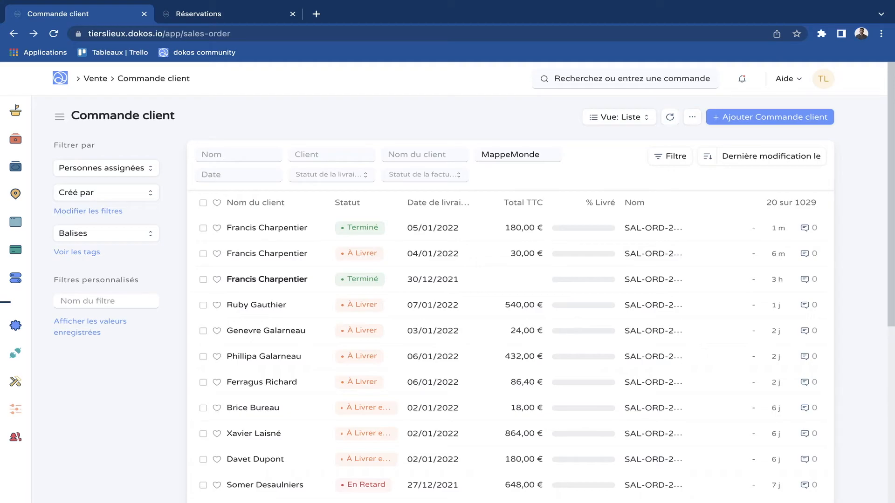
- Return to the Lieu module, open the Réservation d'articles list and look through the bookings
left_click(16, 193)
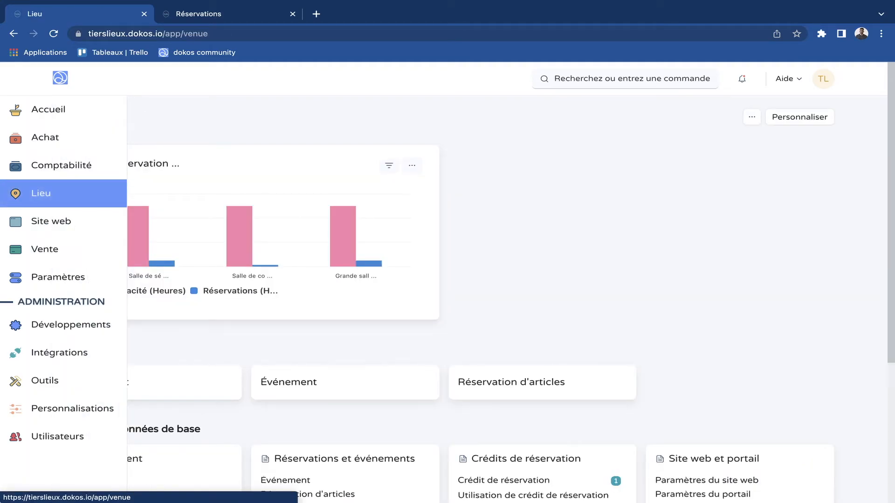
scroll(448, 299, "down", 2)
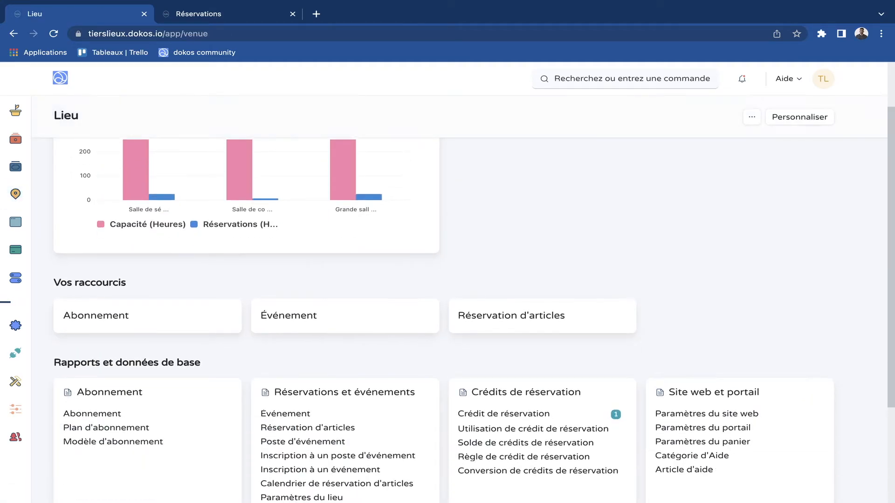
scroll(448, 305, "down", 1)
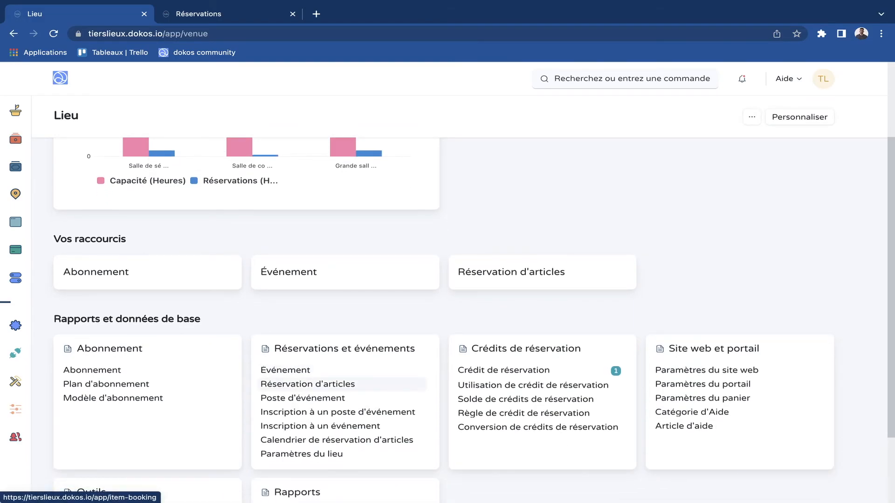
left_click(308, 384)
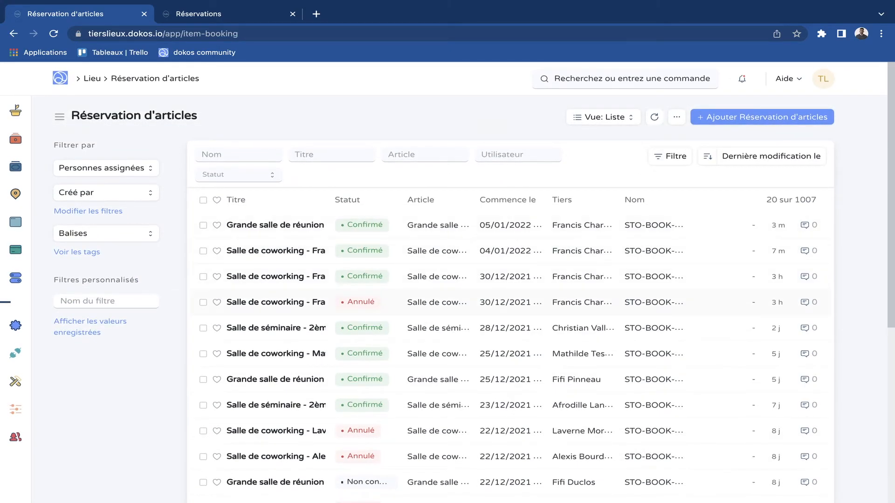
scroll(420, 302, "down", 3)
scroll(420, 302, "up", 3)
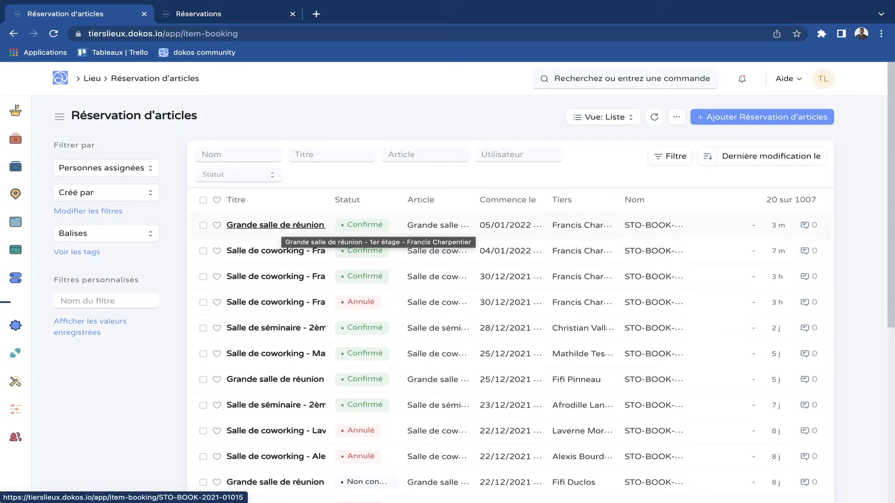
- Examine the details of the most recent Grande salle de réunion booking, then go back to the bookings list
left_click(276, 225)
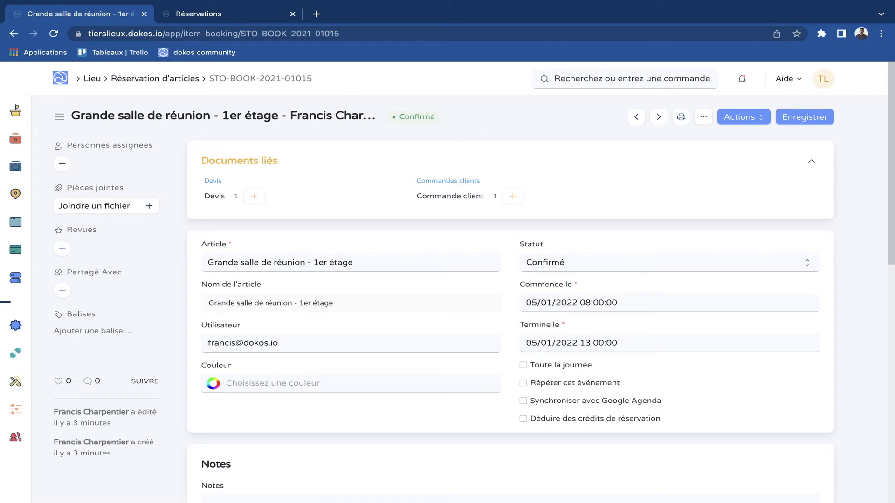
scroll(510, 313, "down", 2)
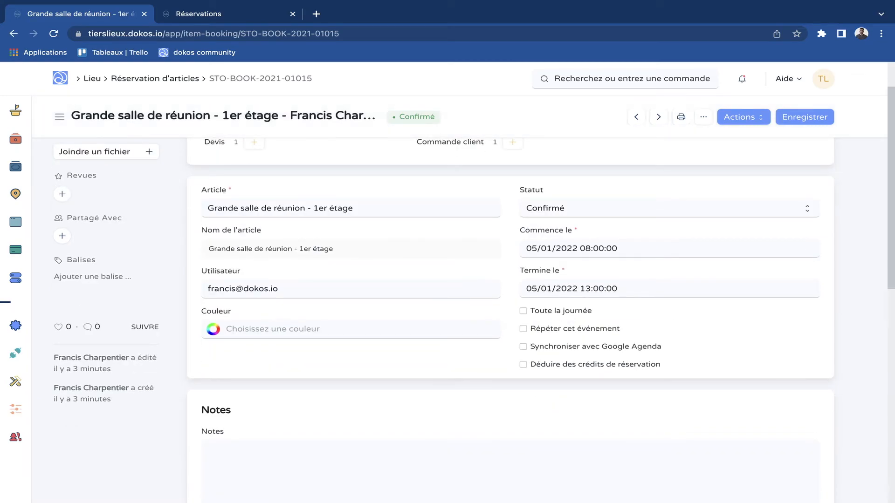
left_click(626, 253)
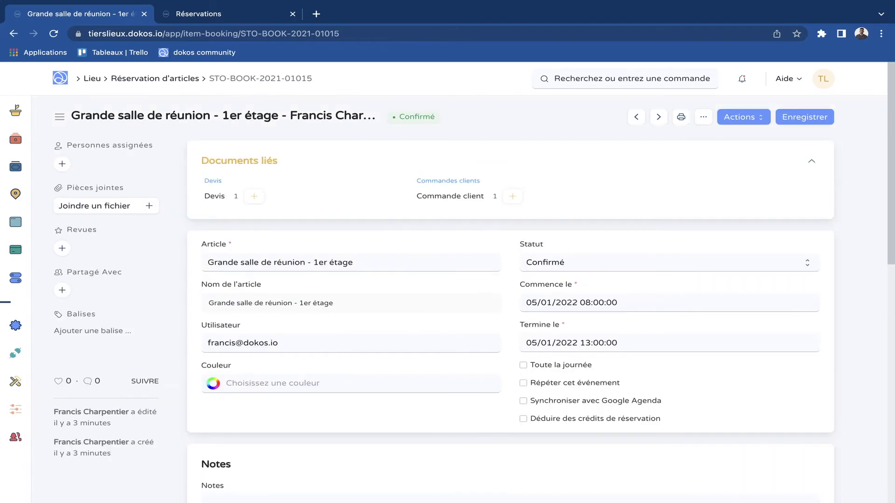
scroll(448, 283, "left", 5)
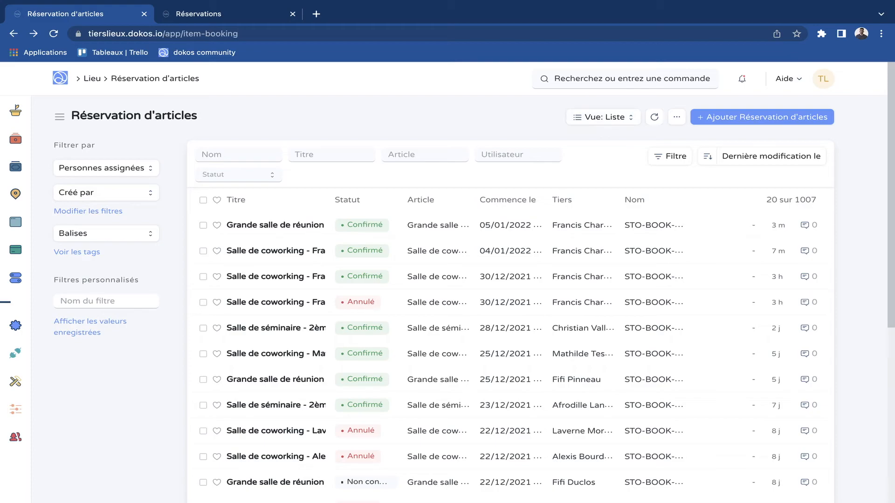
- Show the bookings in the Calendrier view for janvier 2022, and check the 5 January Grande salle booking's record before returning to the calendar
left_click(602, 117)
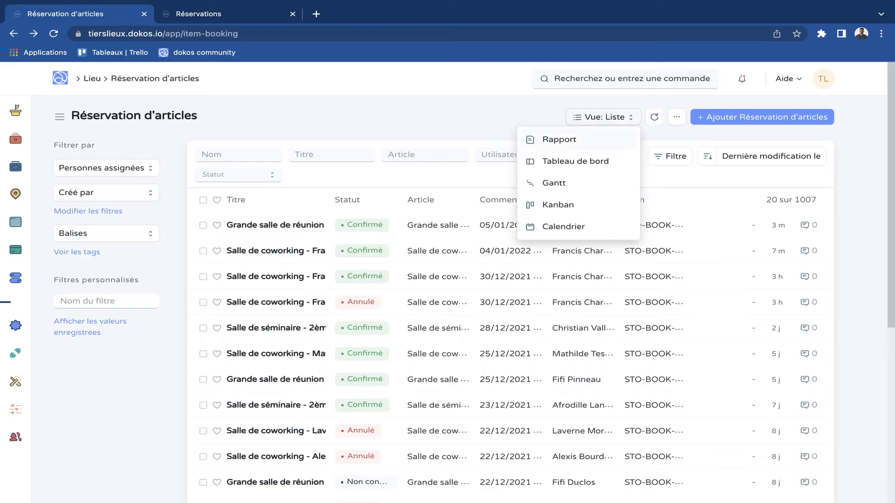
left_click(563, 227)
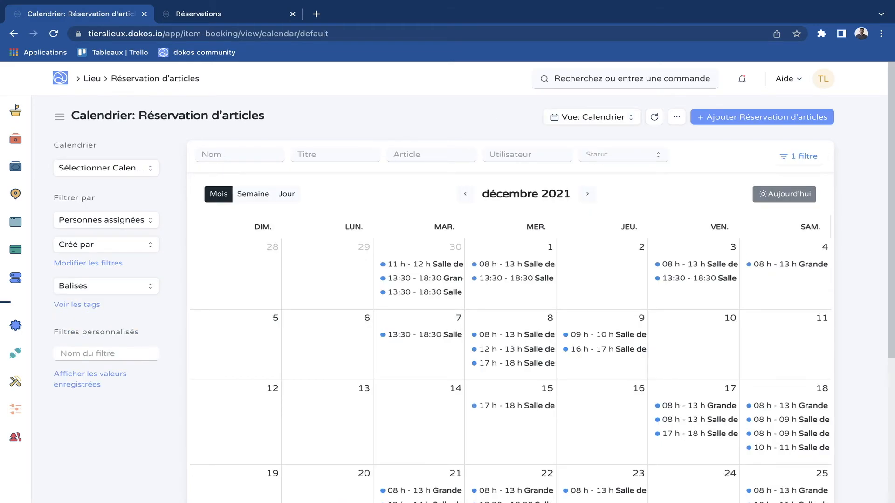
scroll(509, 321, "down", 2)
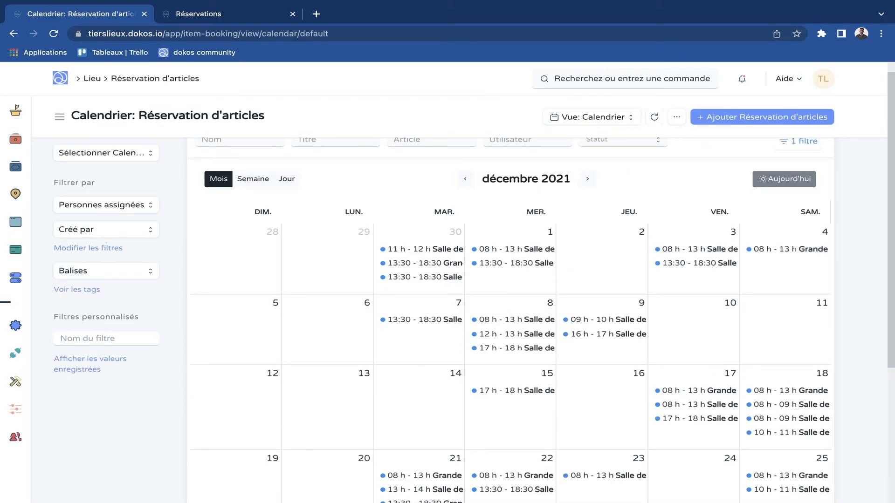
scroll(510, 322, "up", 1)
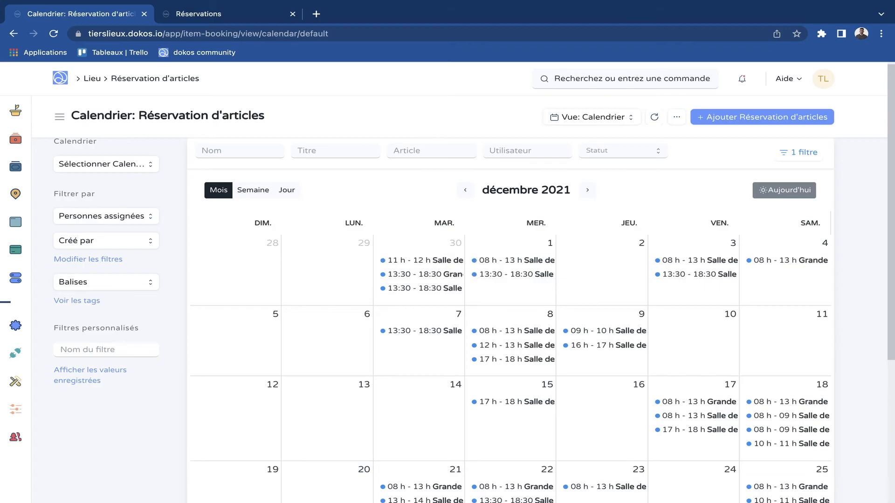
left_click(588, 190)
scroll(513, 303, "down", 1)
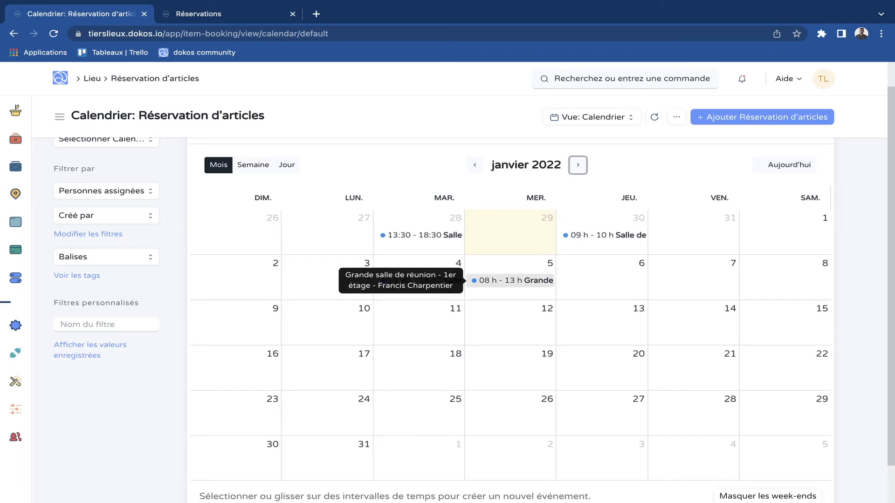
left_click(536, 280)
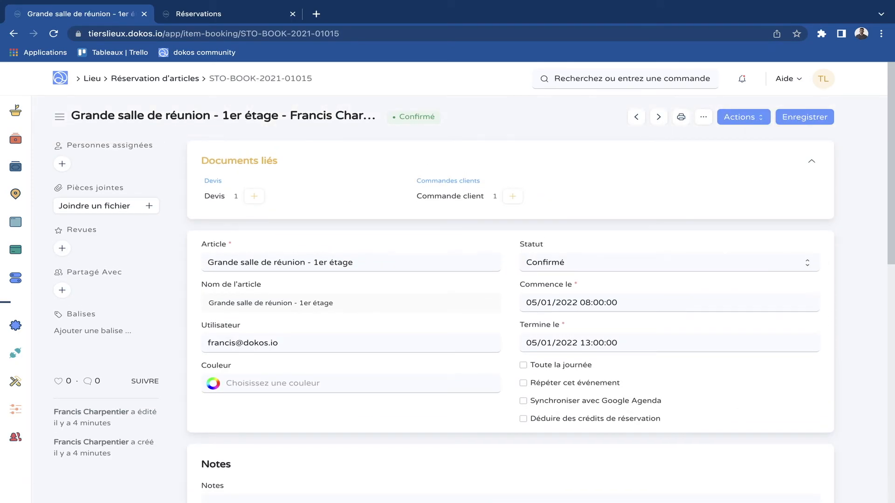
key("alt+Left")
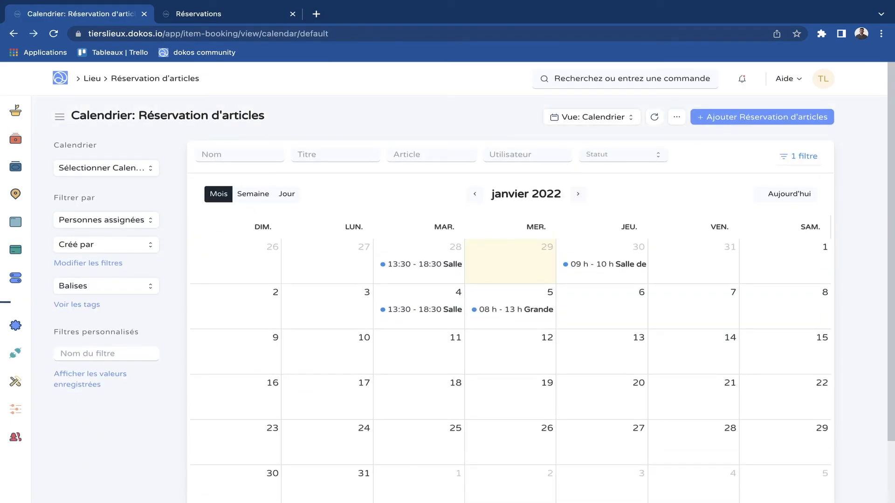
- Move the Grande salle booking from 5 to 11 January 2022 in the calendar and open its record
scroll(513, 259, "down", 2)
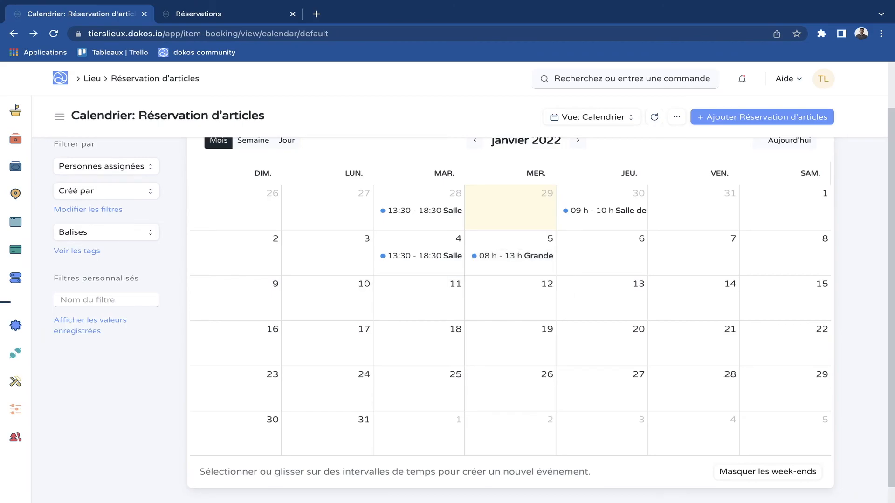
left_click_drag(508, 256, 486, 302)
left_click(437, 297)
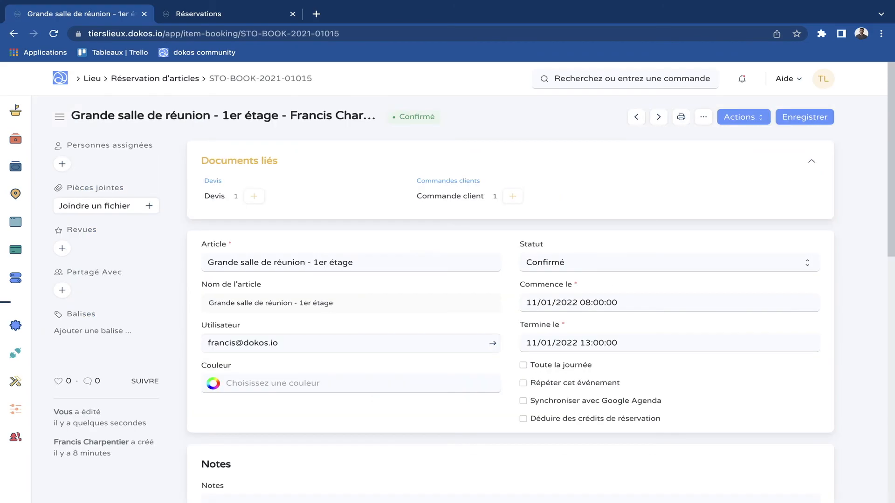
- Review the booking's Statut options, keeping Confirmé, and open the date and time picker for Commence le
scroll(208, 343, "down", 1)
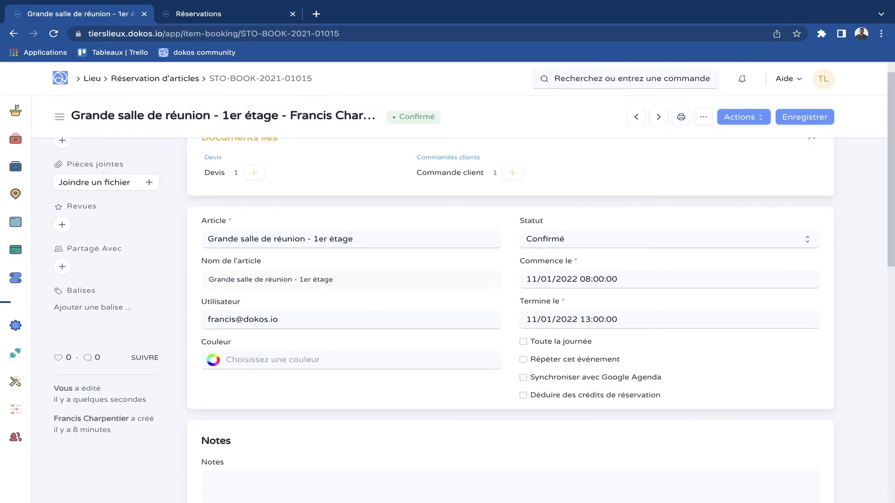
left_click(669, 239)
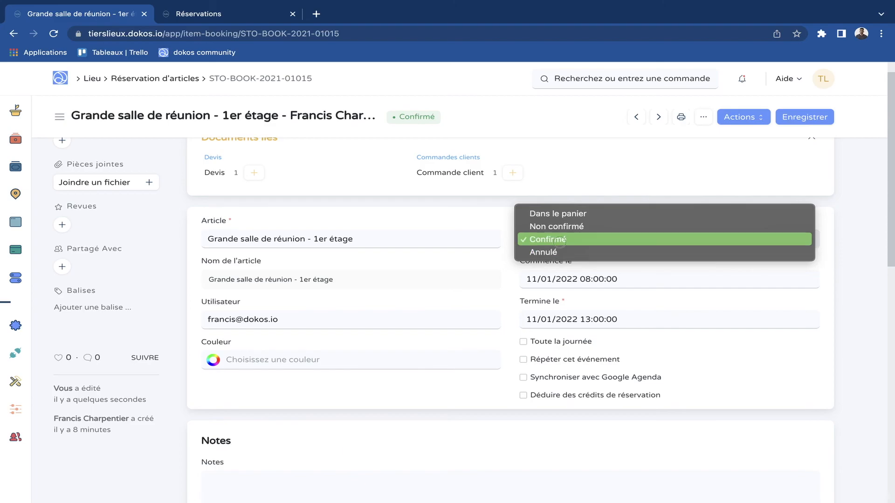
left_click(669, 239)
left_click(533, 279)
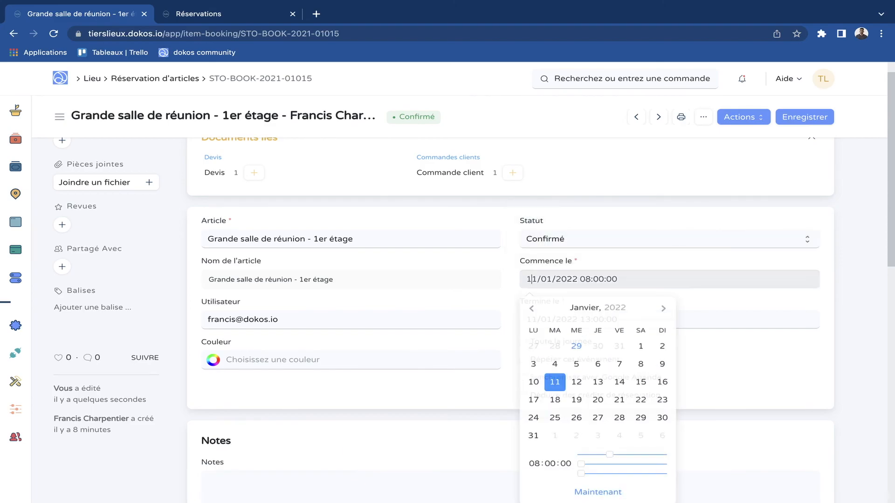